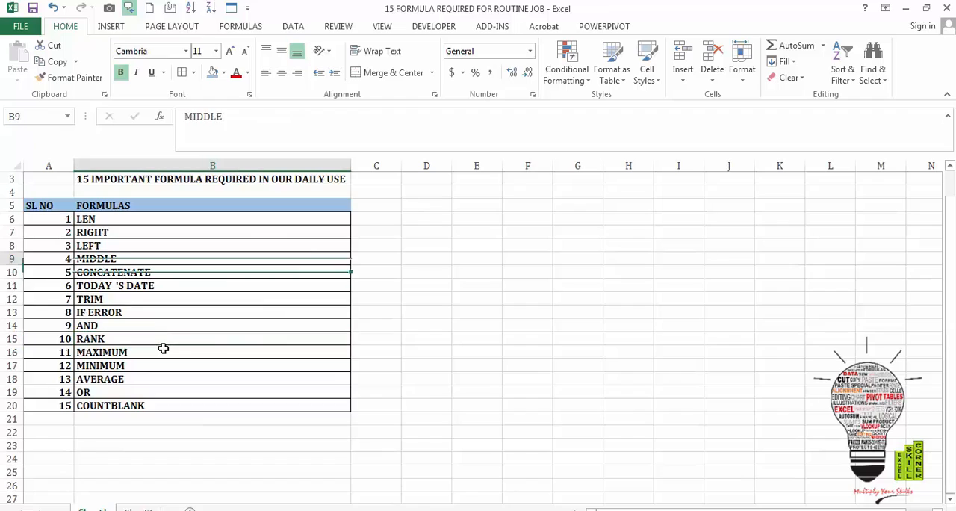
- Review the list of 15 daily-use formulas in column B, from LEN down to COUNTBLANK
key(Down)
key(Down)
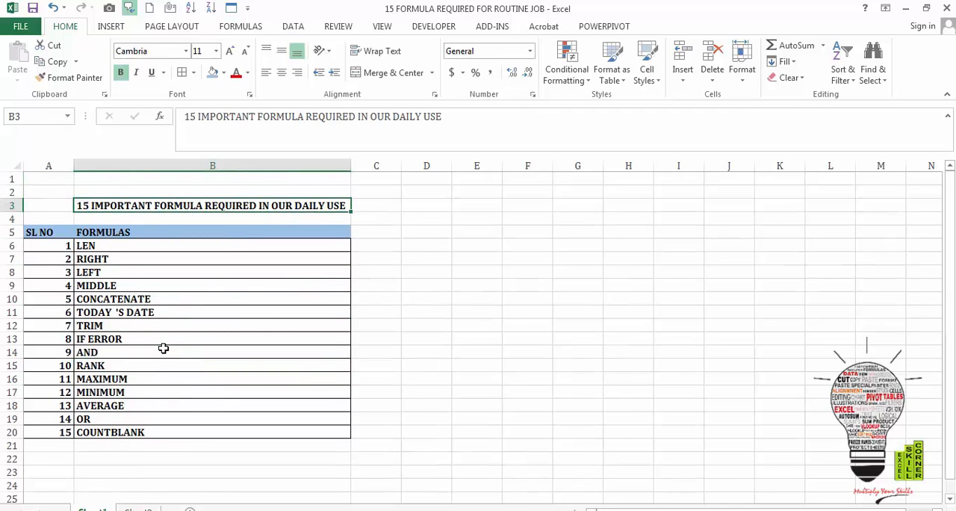
key(Down)
key(Down)
key(Down)
key(Down)
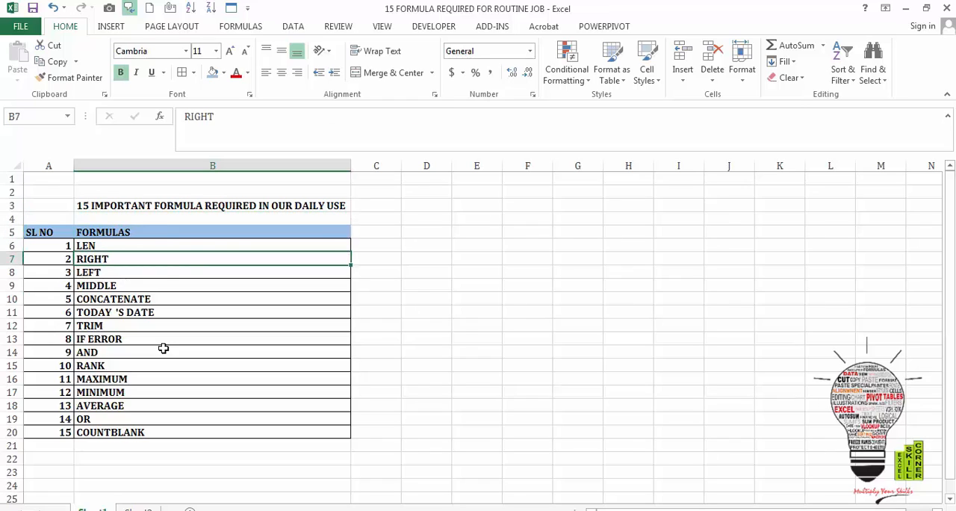
key(Up)
key(Down)
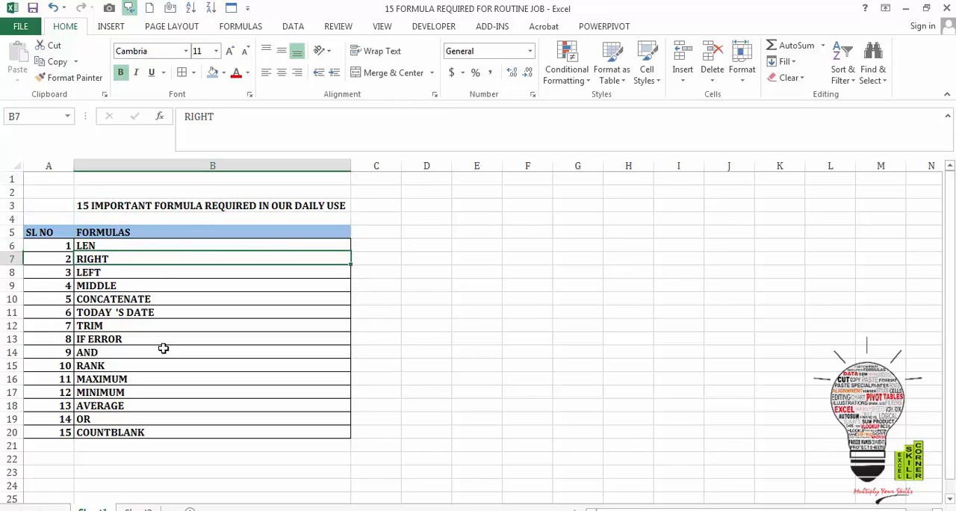
key(Down)
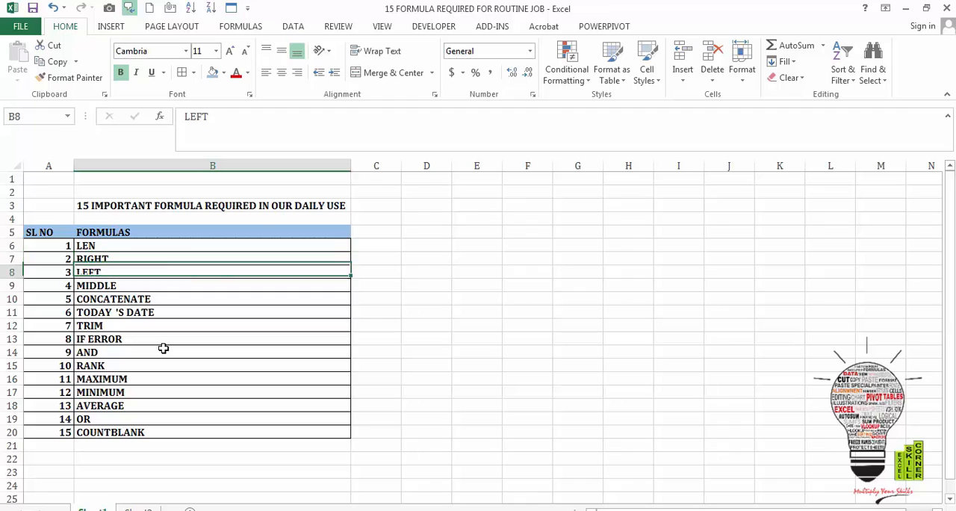
key(Down)
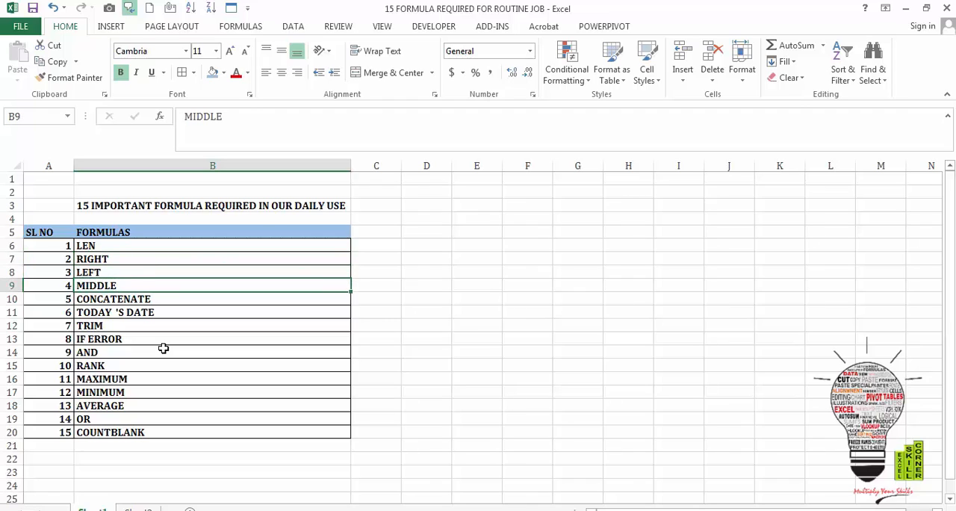
key(Down)
key(Down)
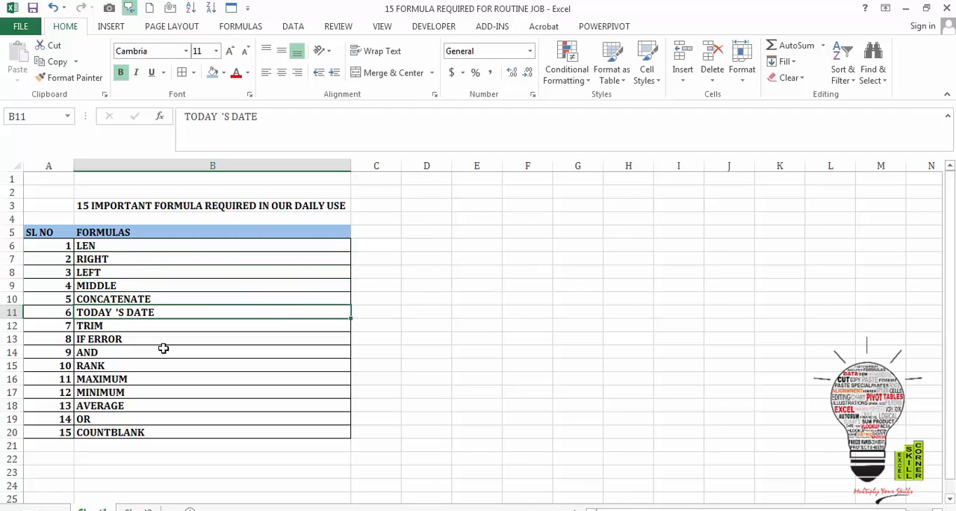
key(Down)
key(Down)
key(Down)
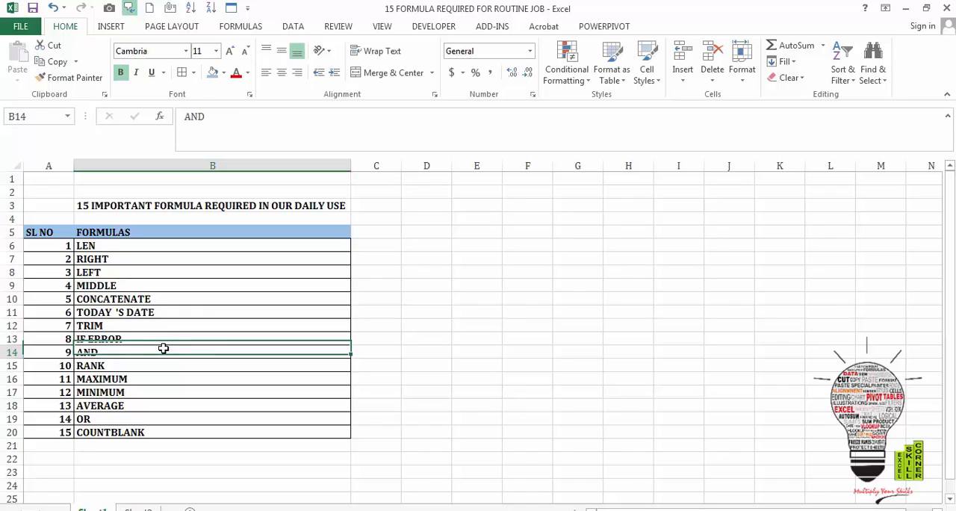
key(Down)
key(Down)
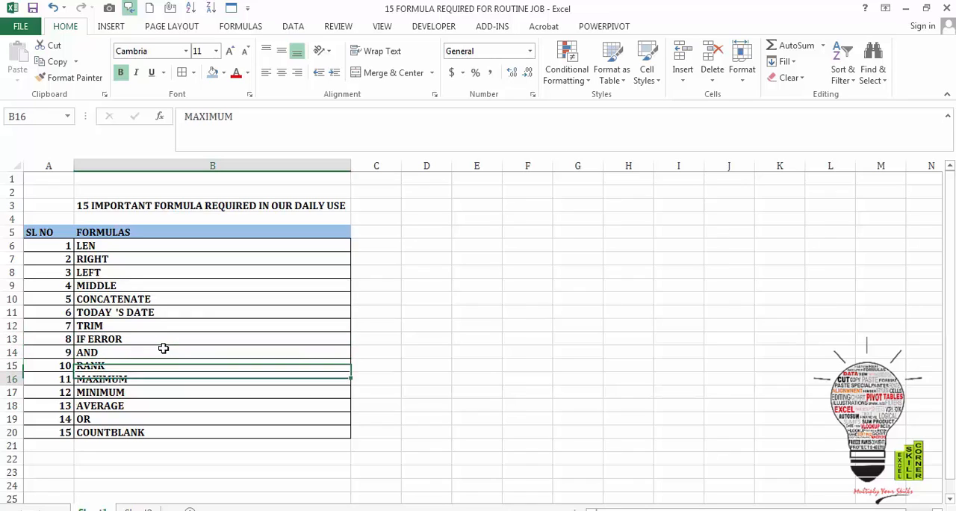
key(Down)
key(Down)
key(Down)
key(Down)
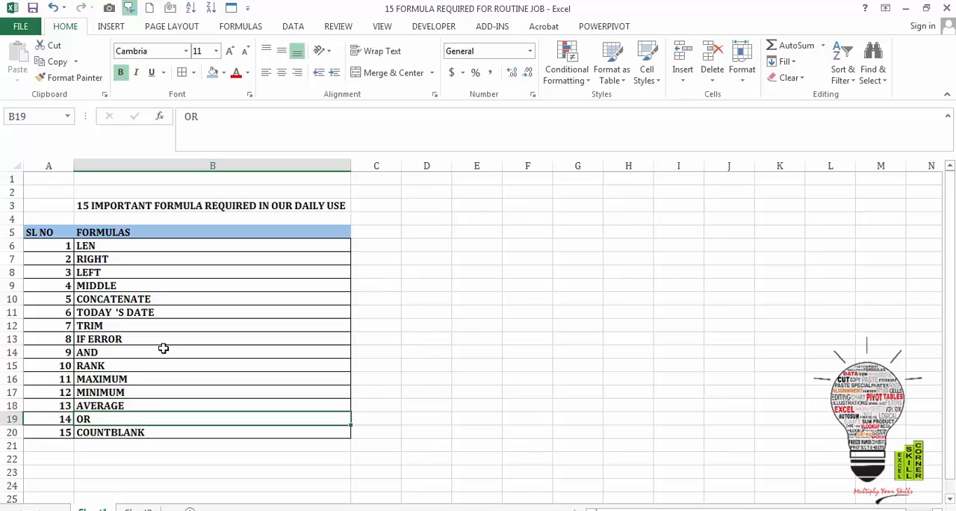
key(Down)
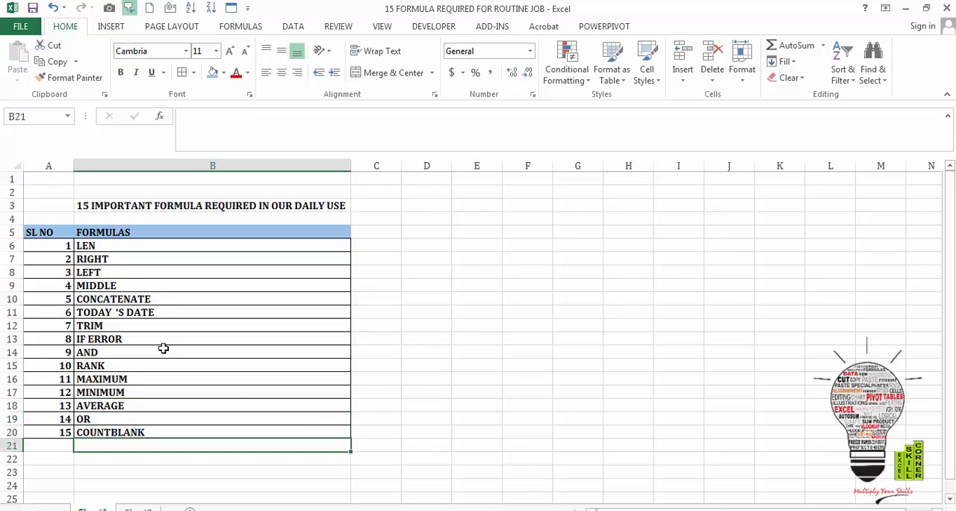
- Open Sheet2 and examine the scenario, result and formula columns of the TEXT FORMULAS table
click(142, 508)
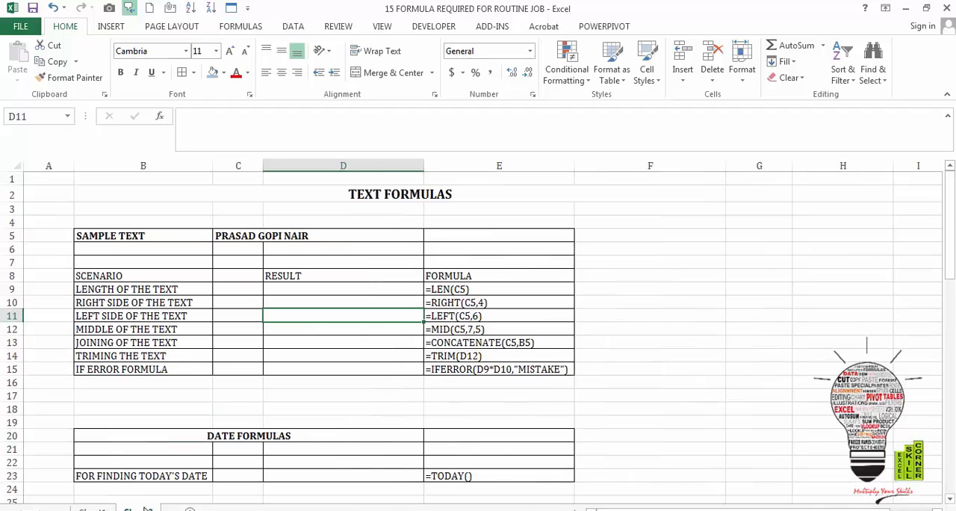
click(210, 370)
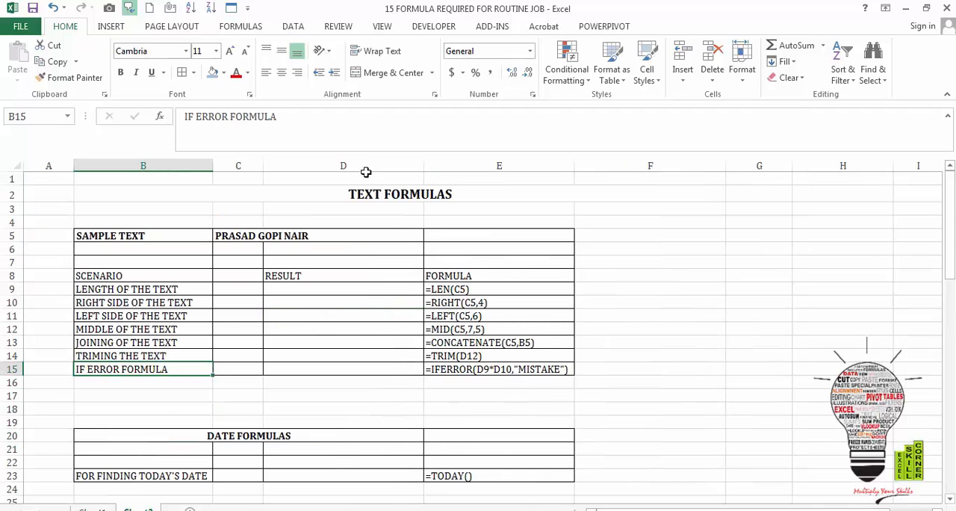
click(241, 305)
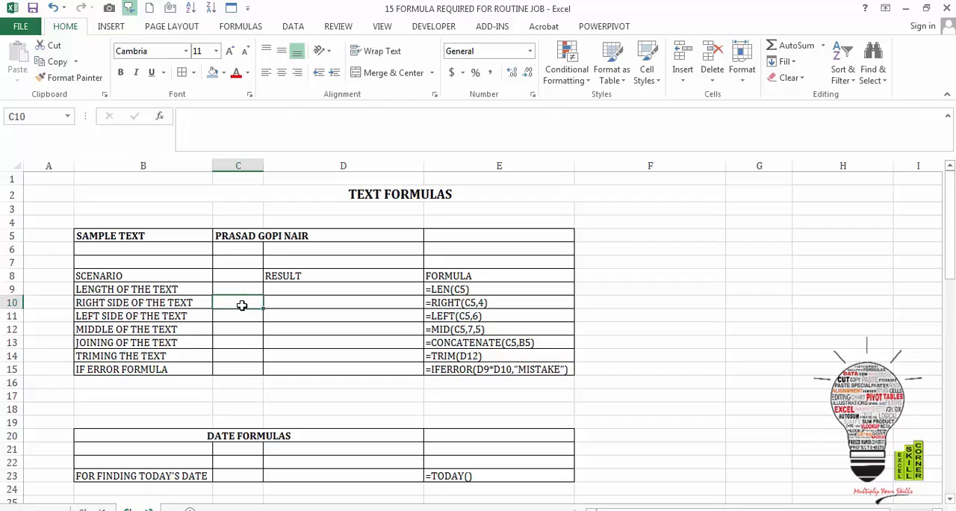
key(Up)
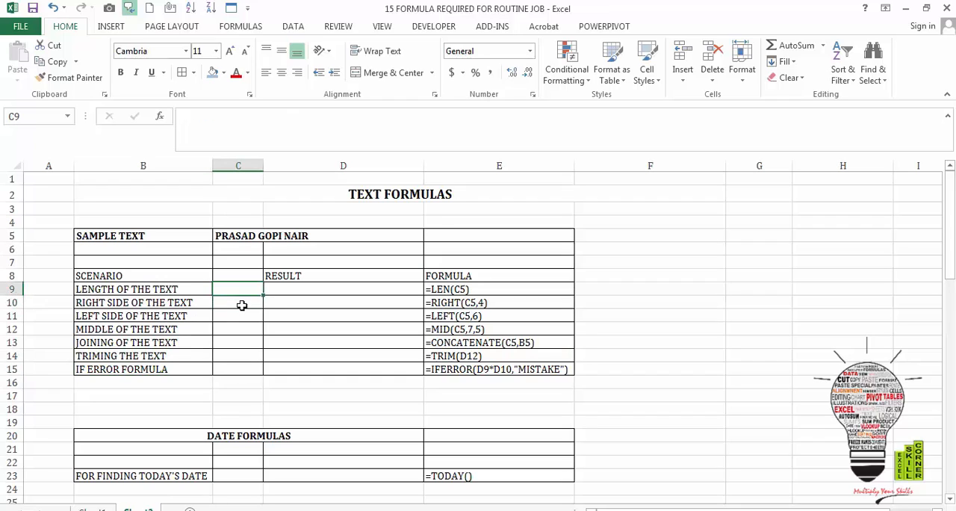
key(Up)
key(Right)
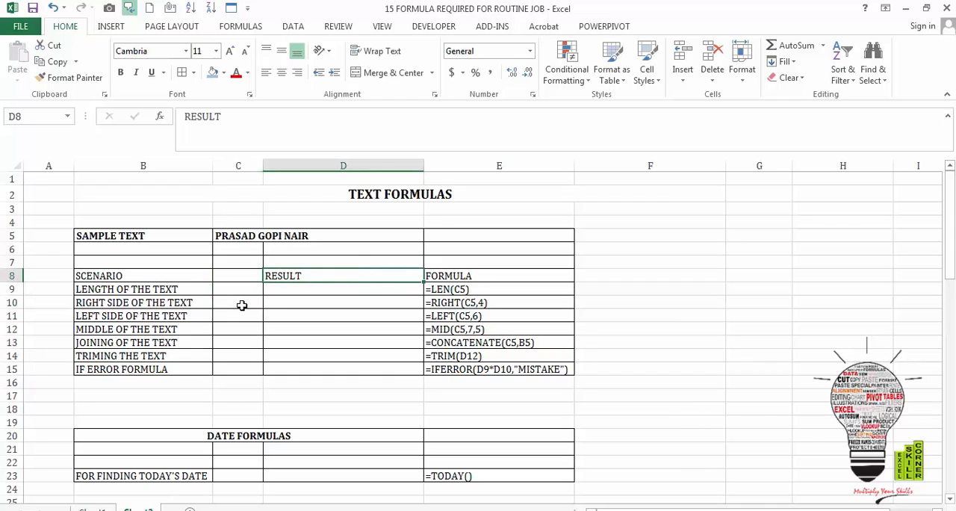
key(Left)
key(Down)
key(Left)
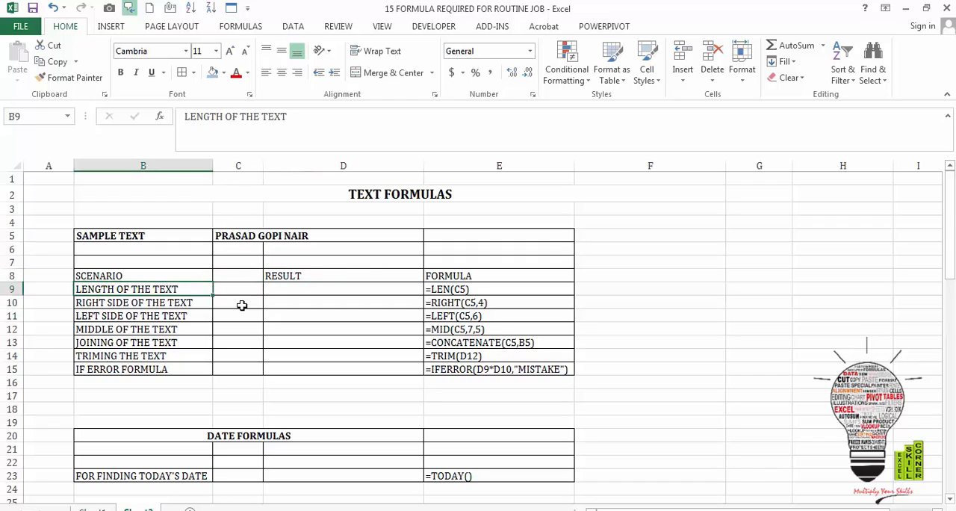
- Enter =LEN(C5) in cell D9 to calculate the length of the sample text
key(Right)
key(Right)
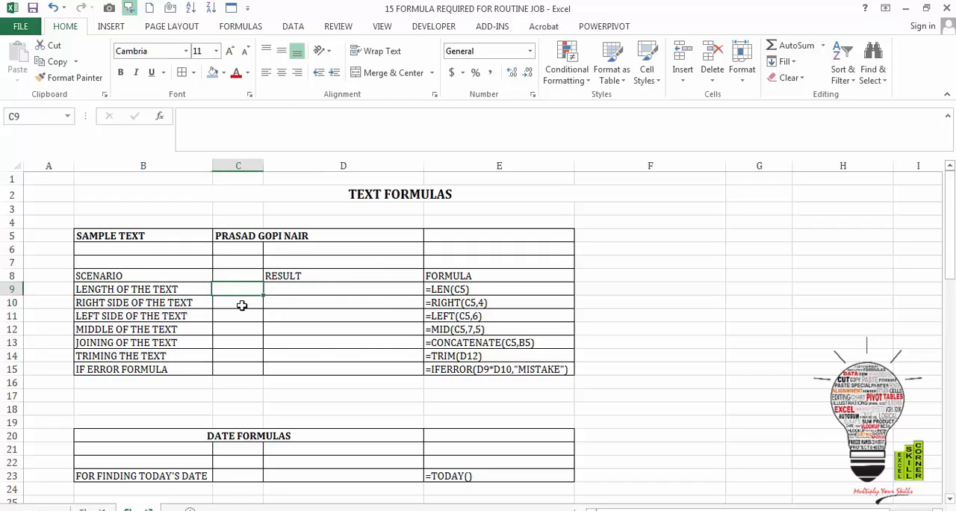
text(=LEN)
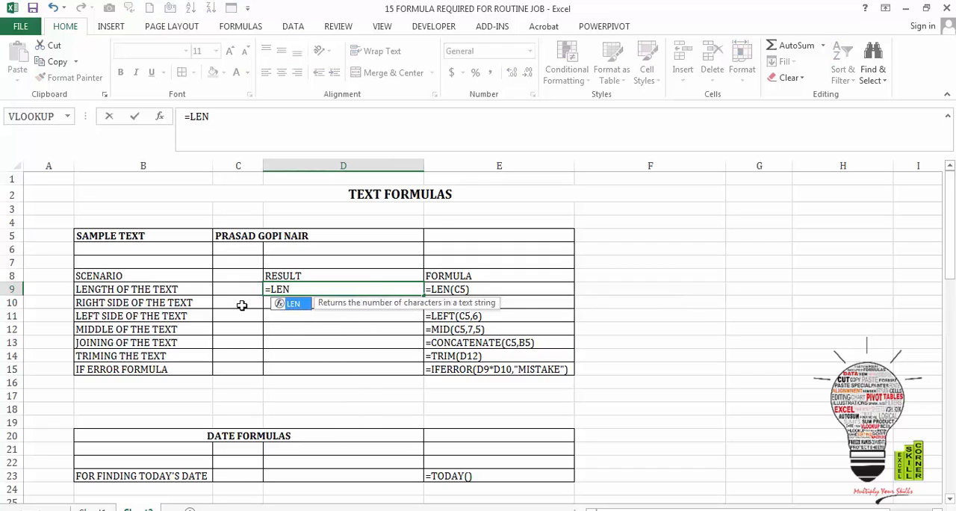
text(()
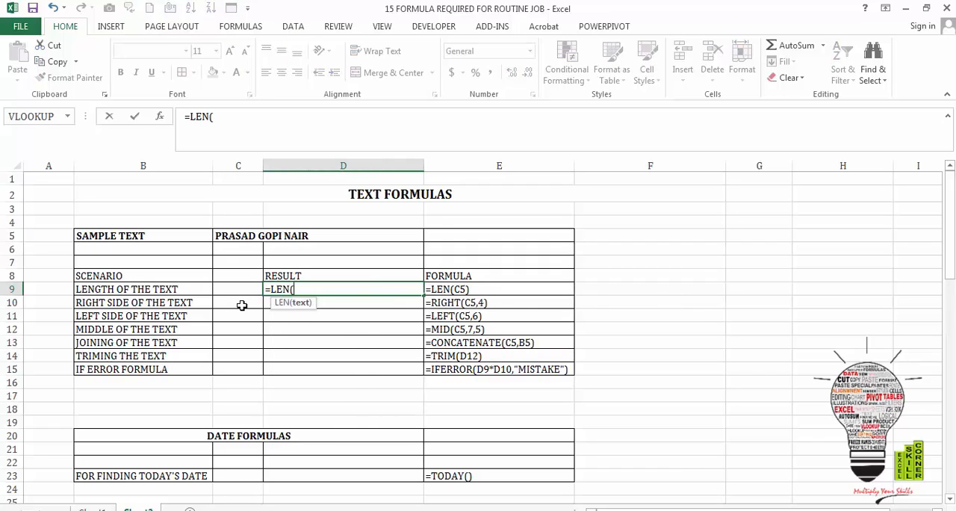
click(247, 237)
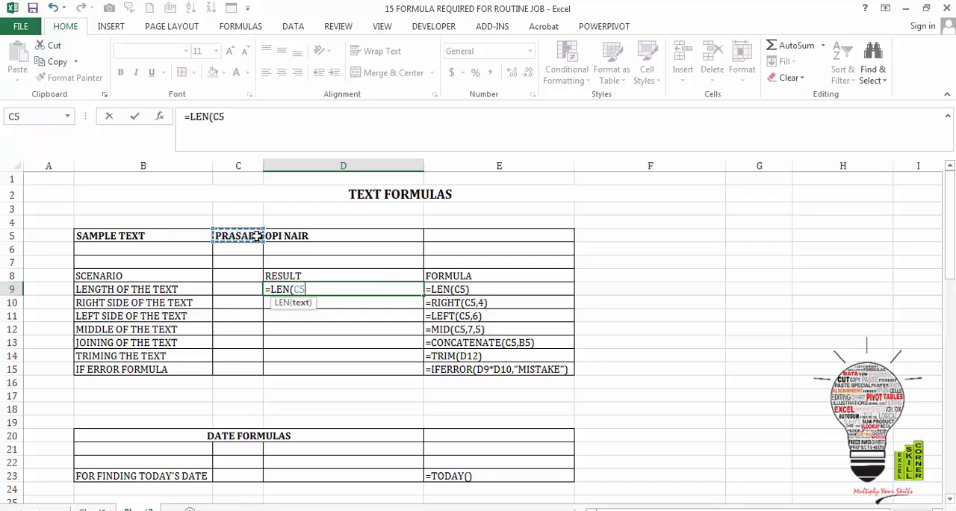
text())
key(Return)
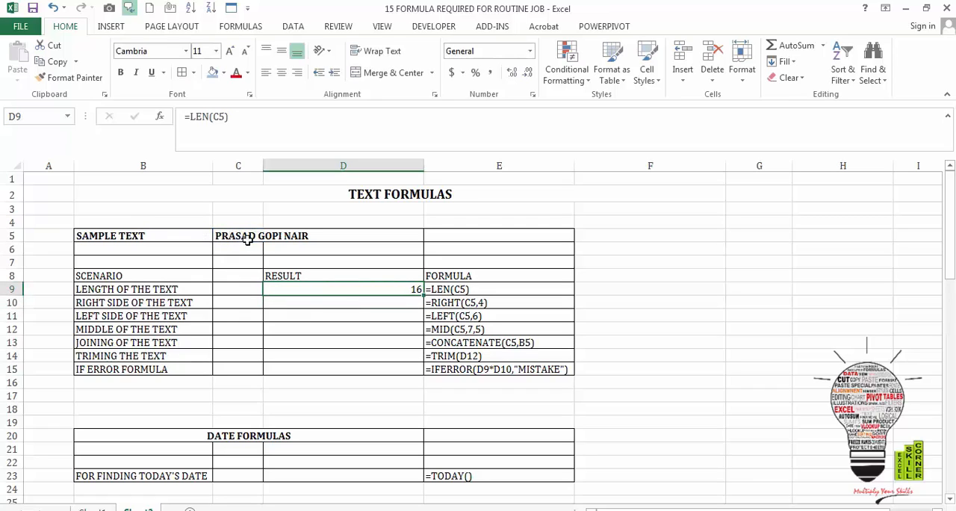
- Enter =RIGHT(C5,4) in cell D10 to extract the last four characters of the sample text
click(342, 304)
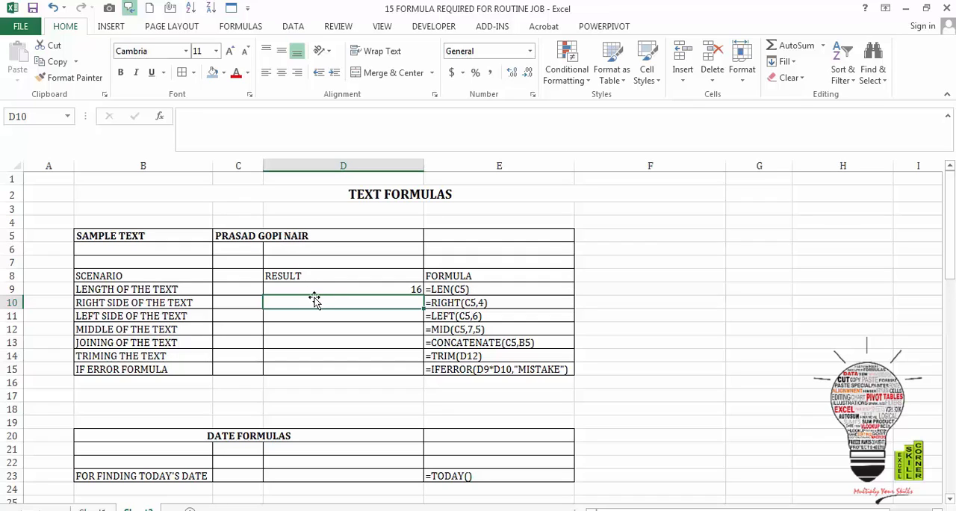
text(=)
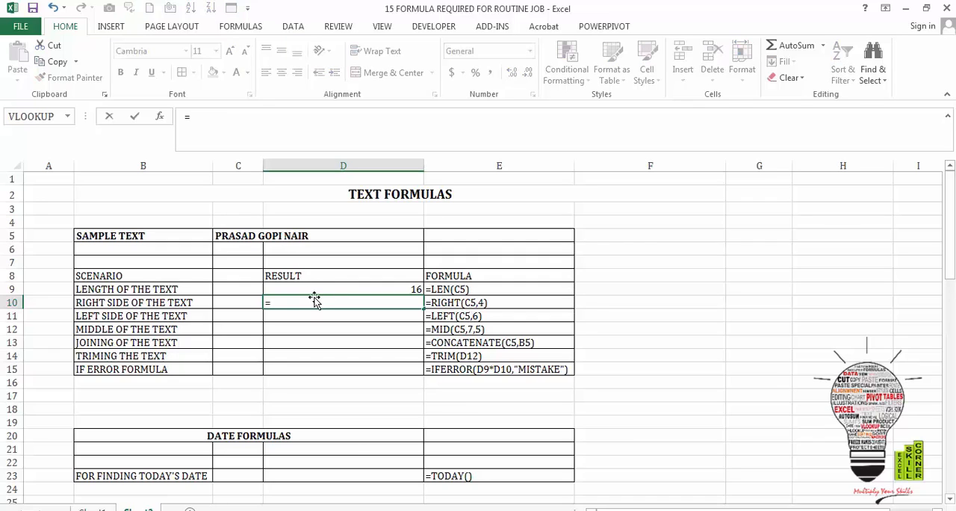
text(RIGHT)
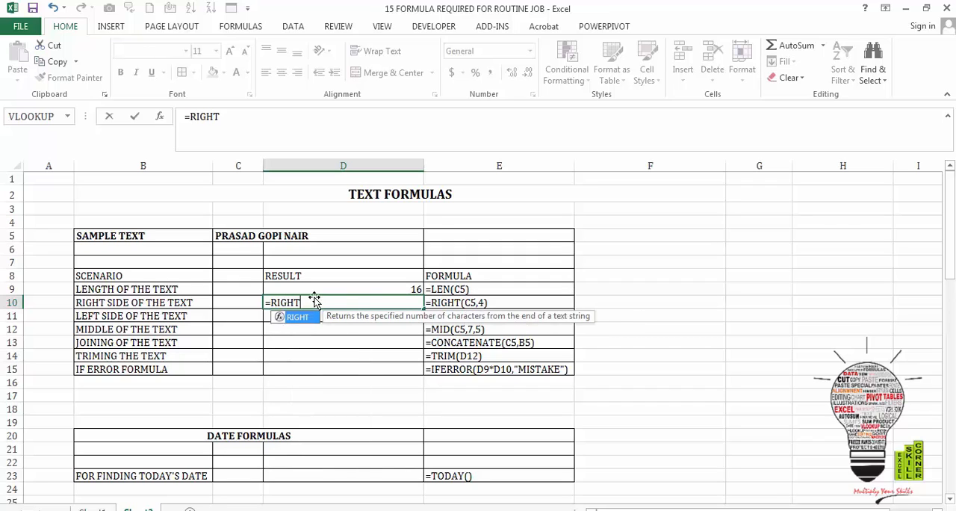
text(()
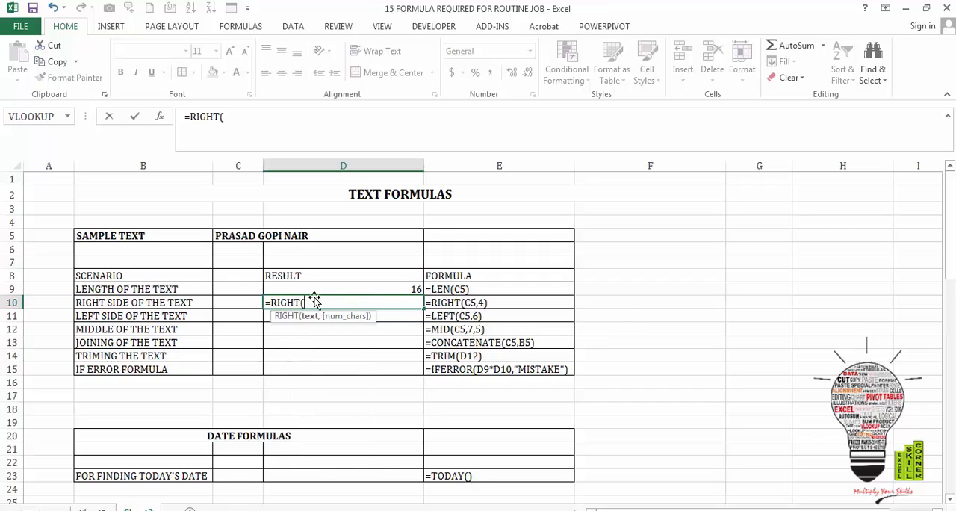
click(259, 236)
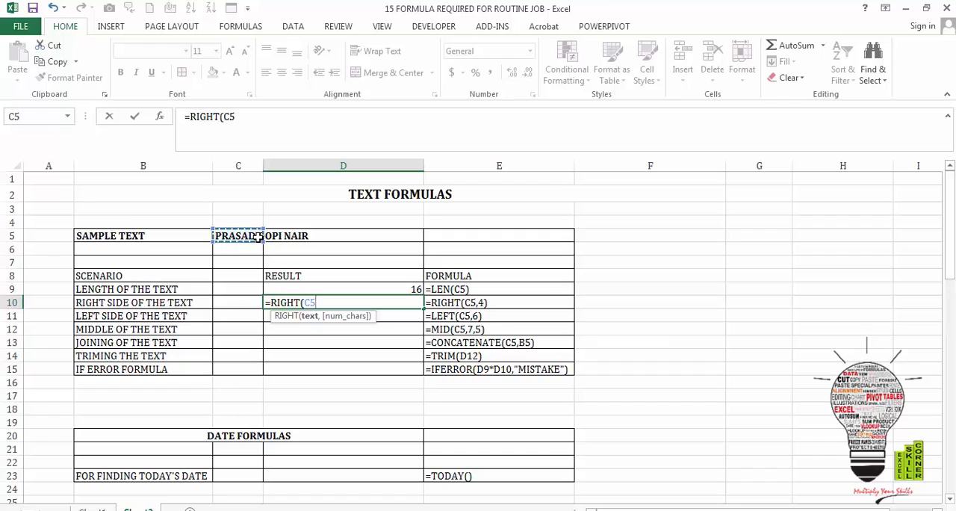
text(,4))
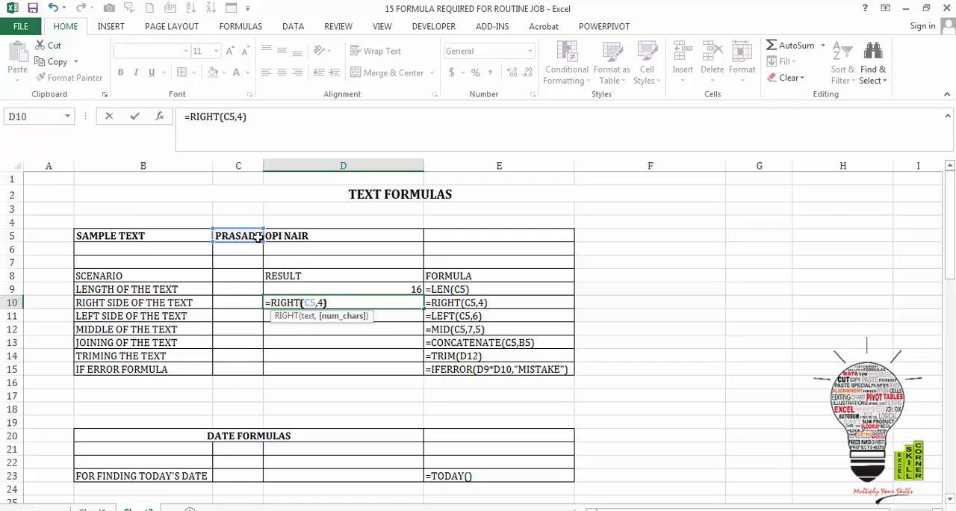
key(Return)
key(Up)
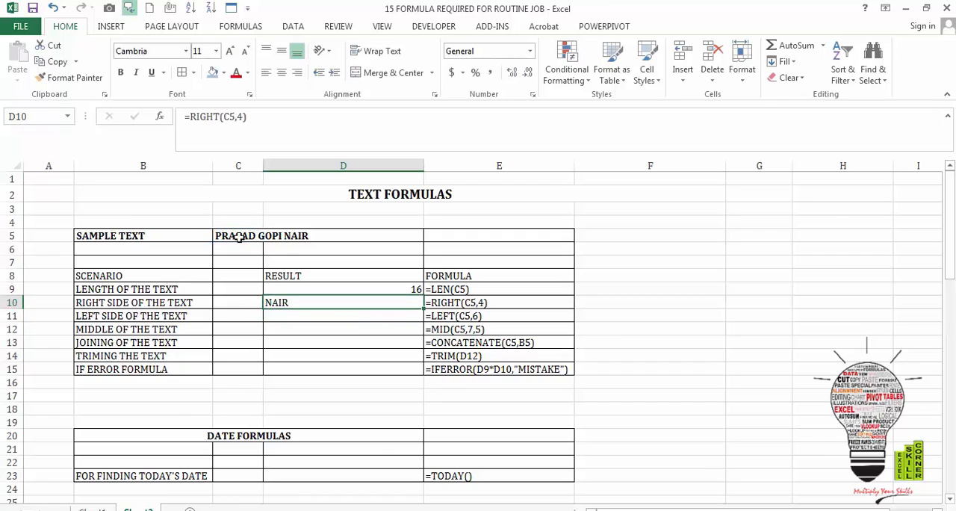
- Enter =LEFT(C5,6) in cell D11 to extract the first six characters of the sample text
click(296, 316)
text(=)
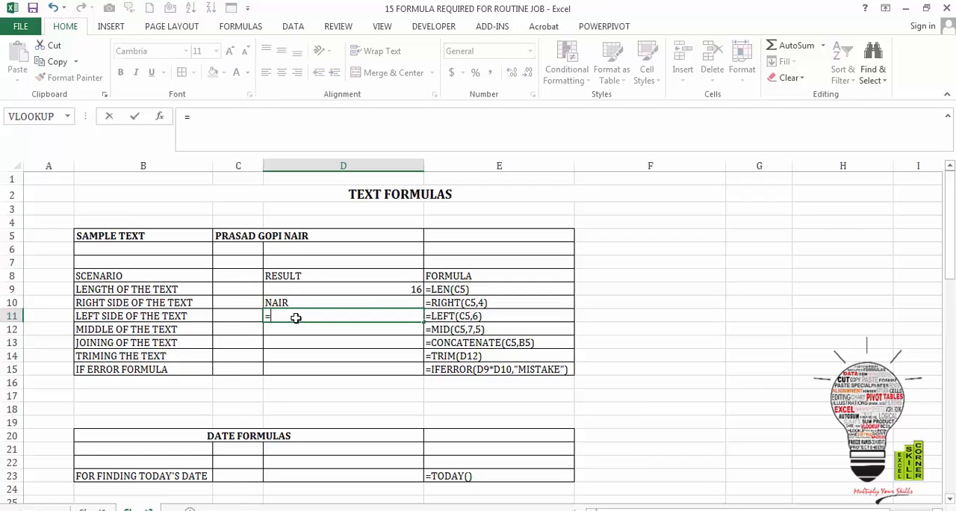
text(L)
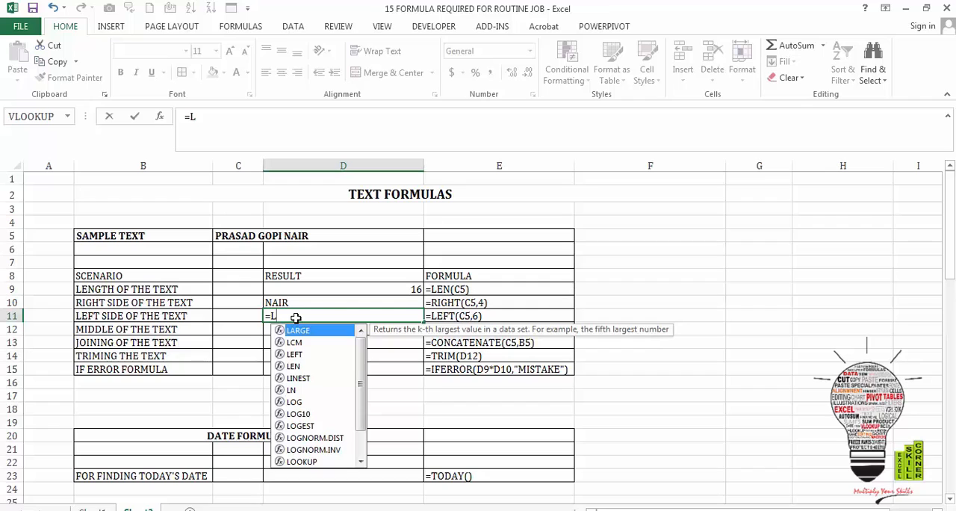
text(EFT)
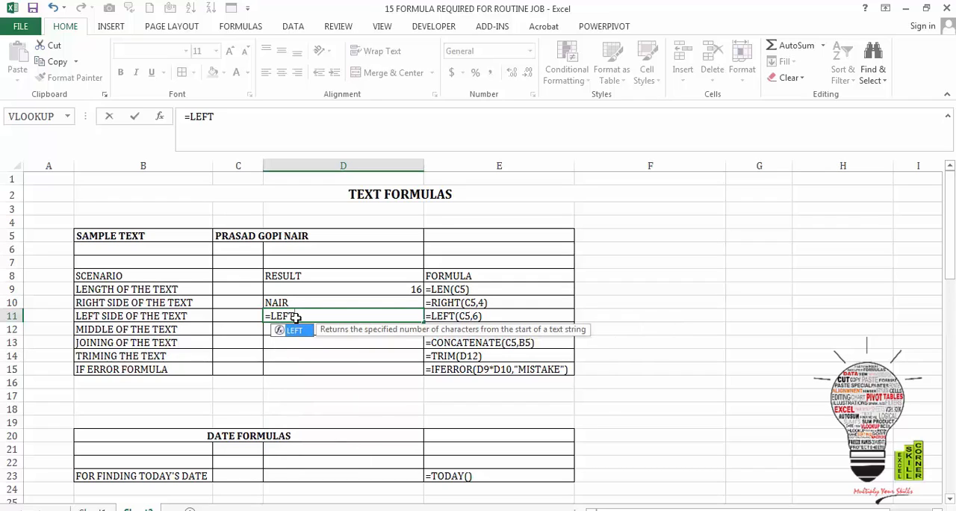
text(()
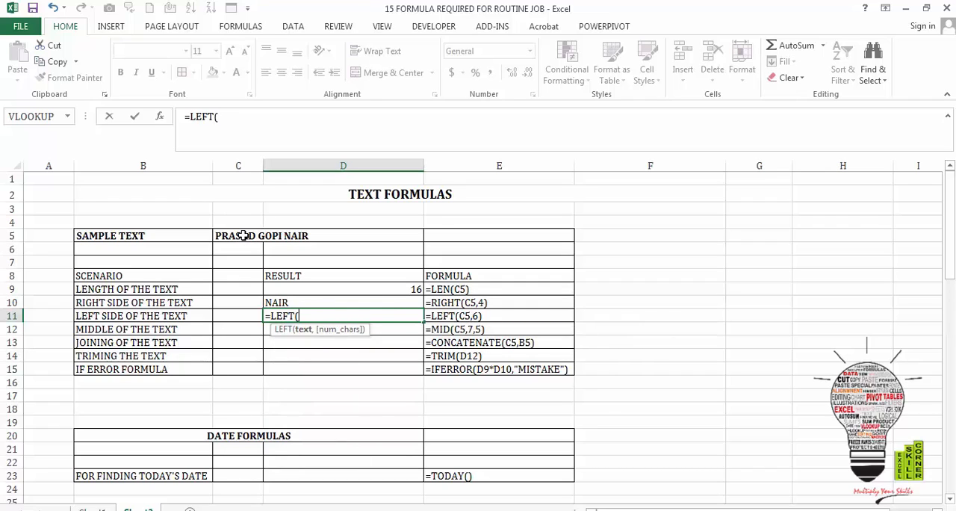
click(243, 235)
text(,)
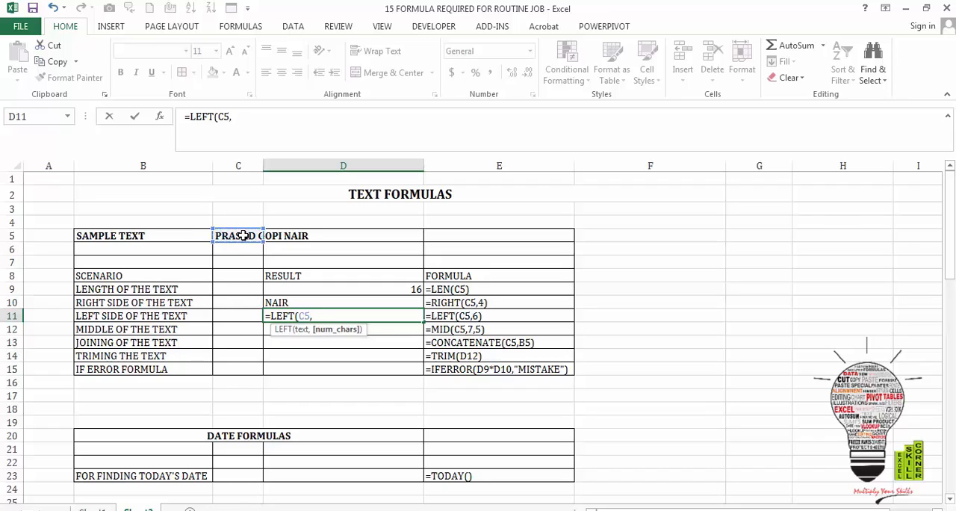
text(6))
key(Return)
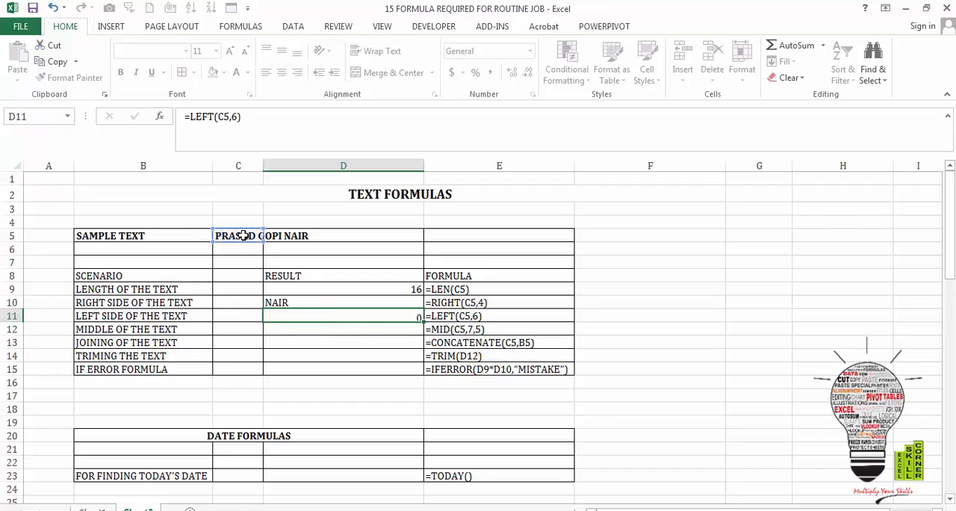
key(Up)
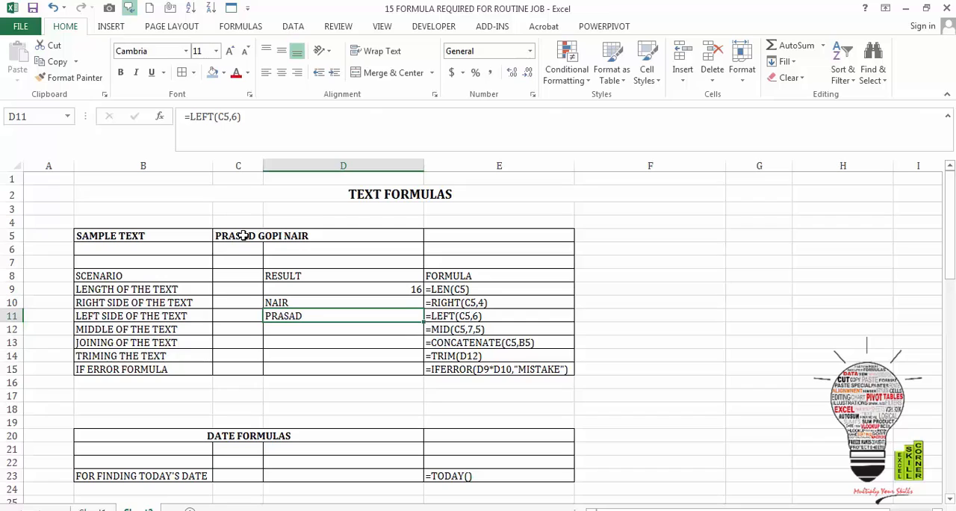
- Enter =MID(C5,7,5) in cell D12 to extract five characters of the sample text starting at character 7
key(Down)
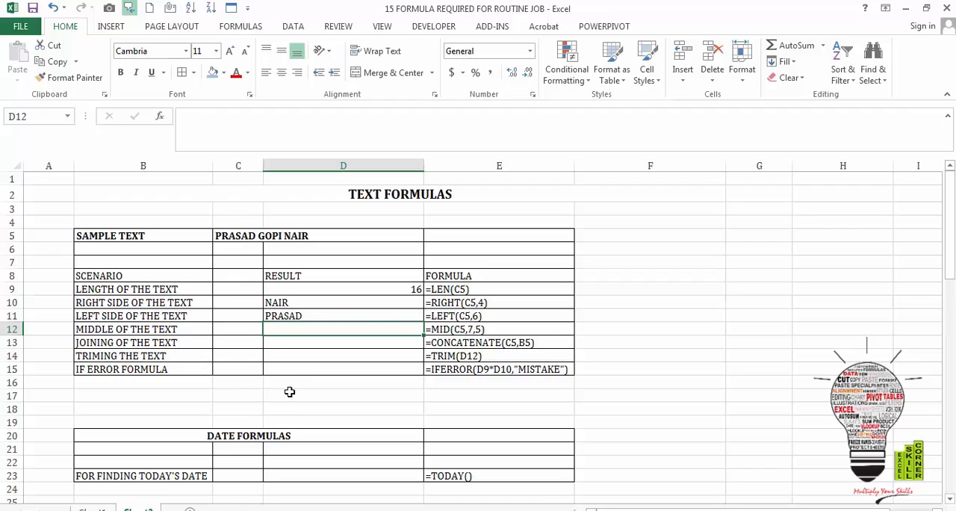
text(=)
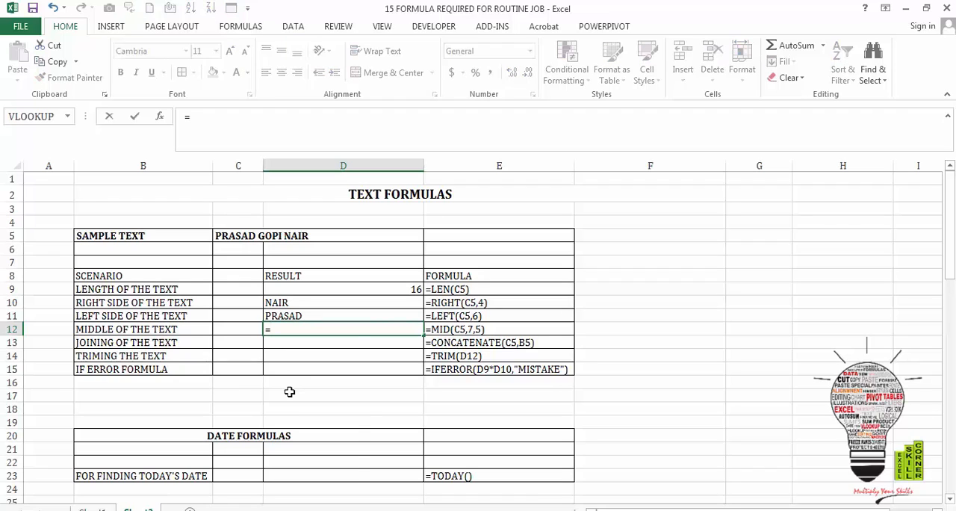
text(MID()
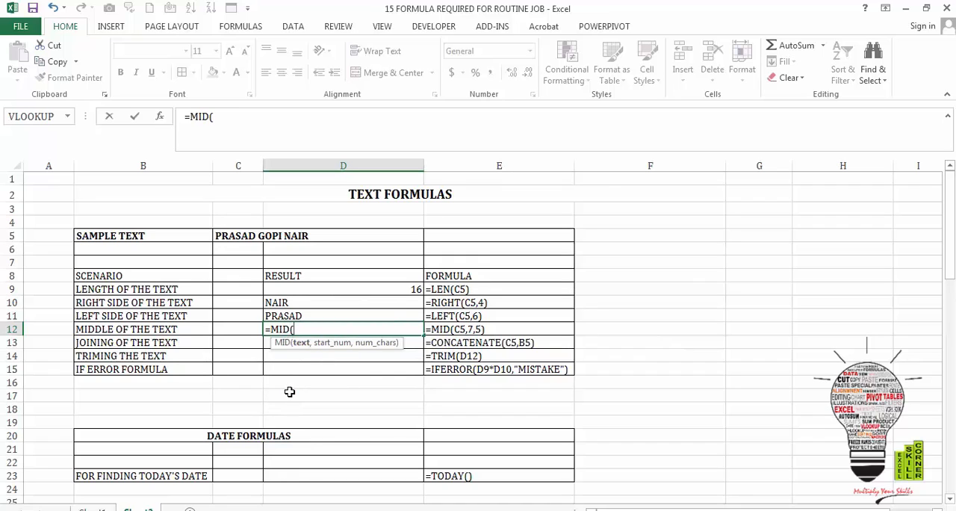
click(242, 233)
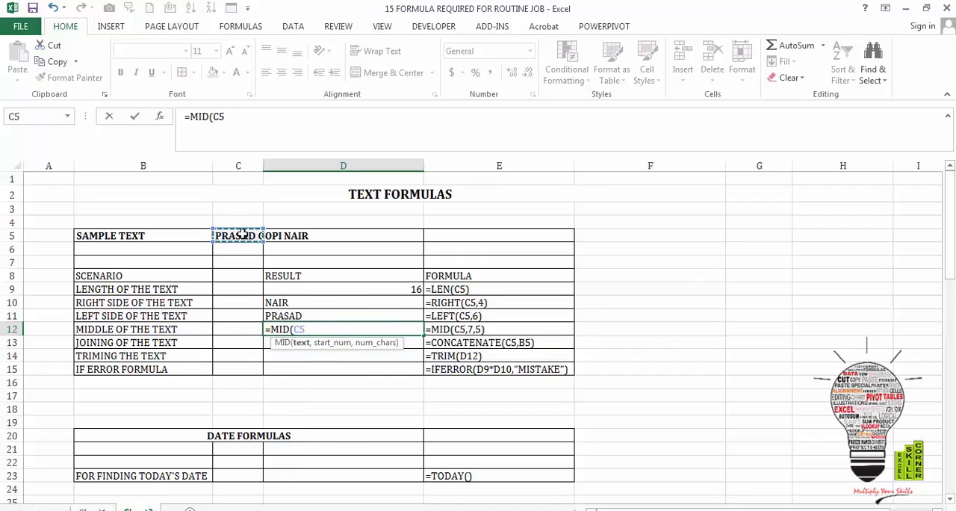
text(,7)
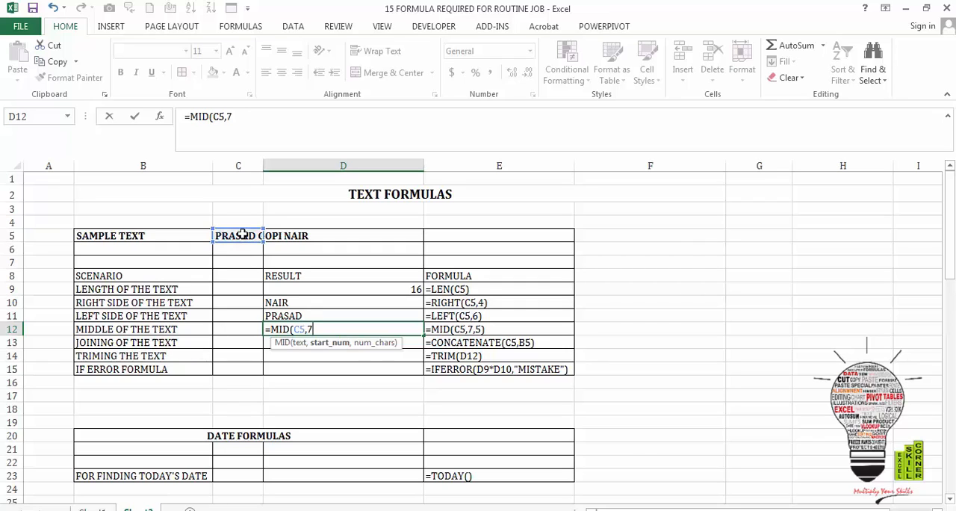
text(,5))
key(ctrl+Return)
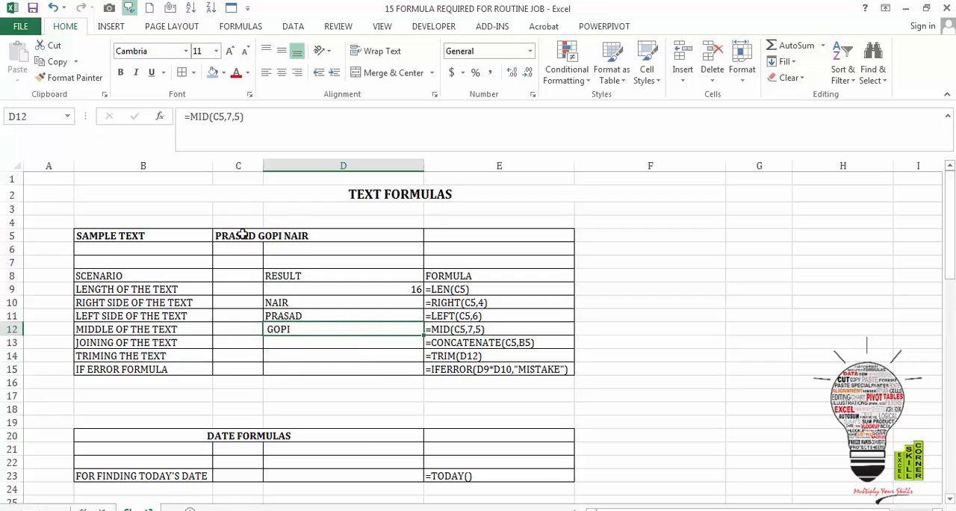
- Enter =CONCATENATE(C5,B5) in cell D13 to join the sample text with its label
key(Down)
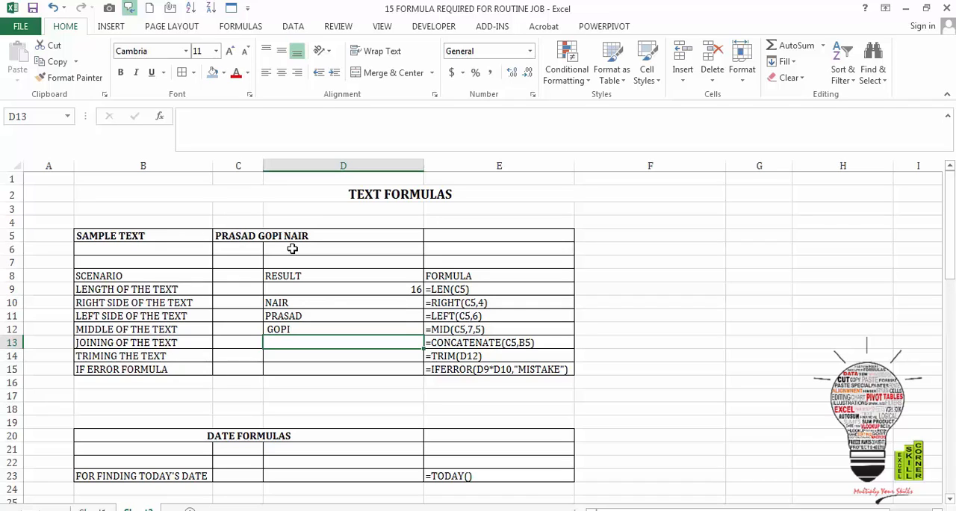
text(=COM)
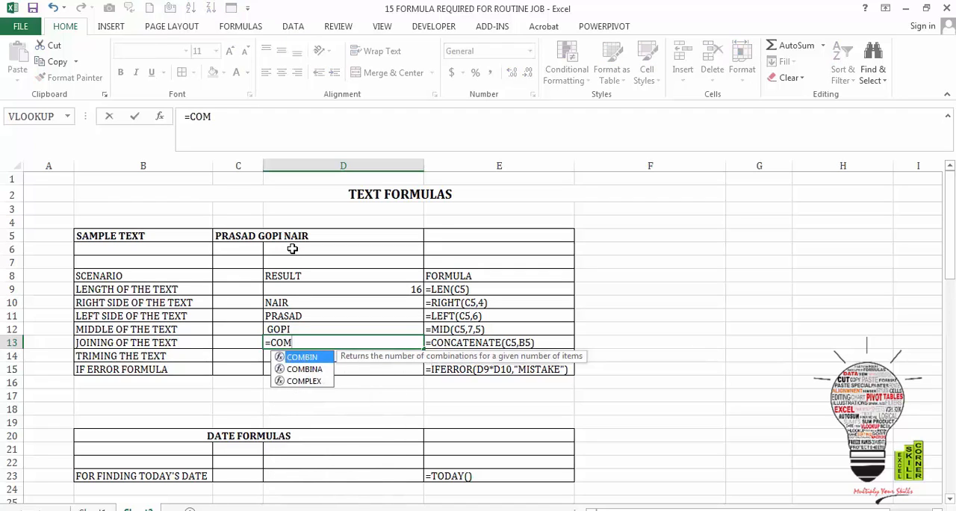
key(BackSpace)
text(NCA)
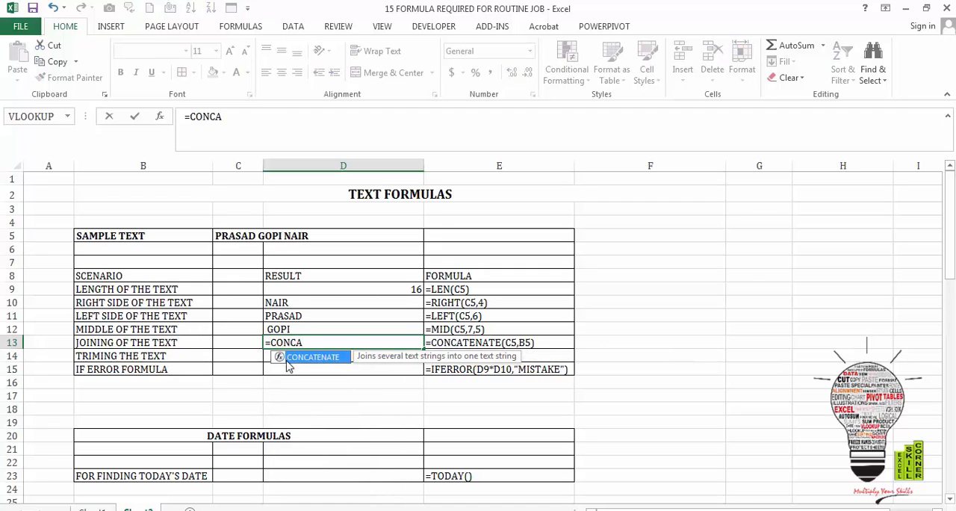
double_click(288, 359)
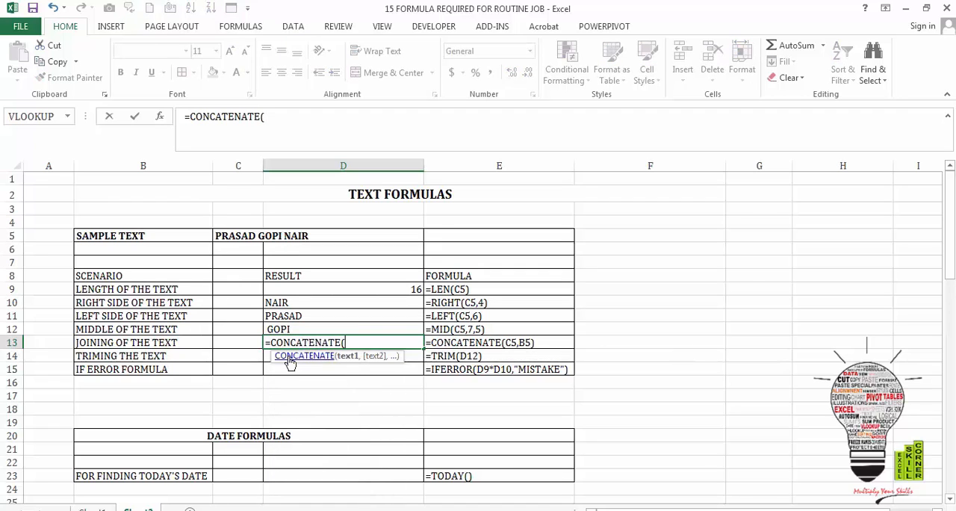
click(240, 236)
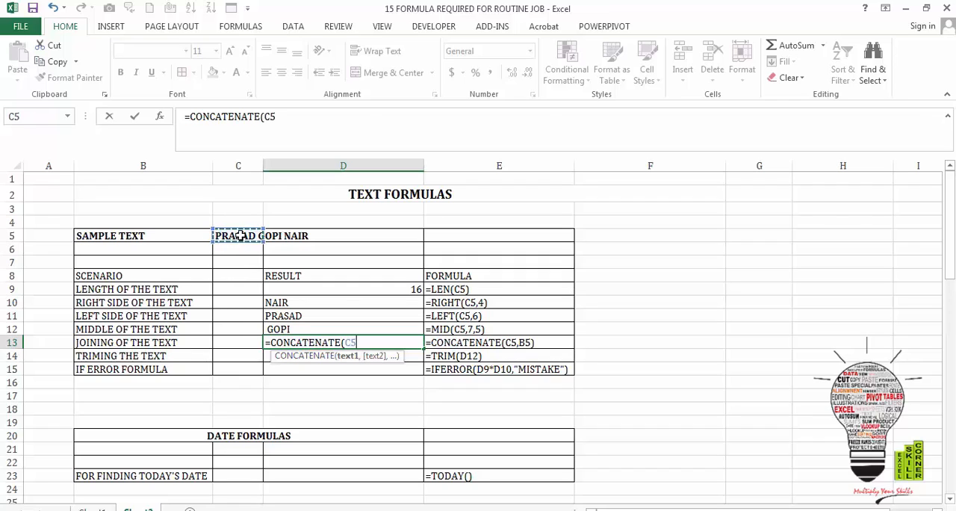
text(,)
click(165, 232)
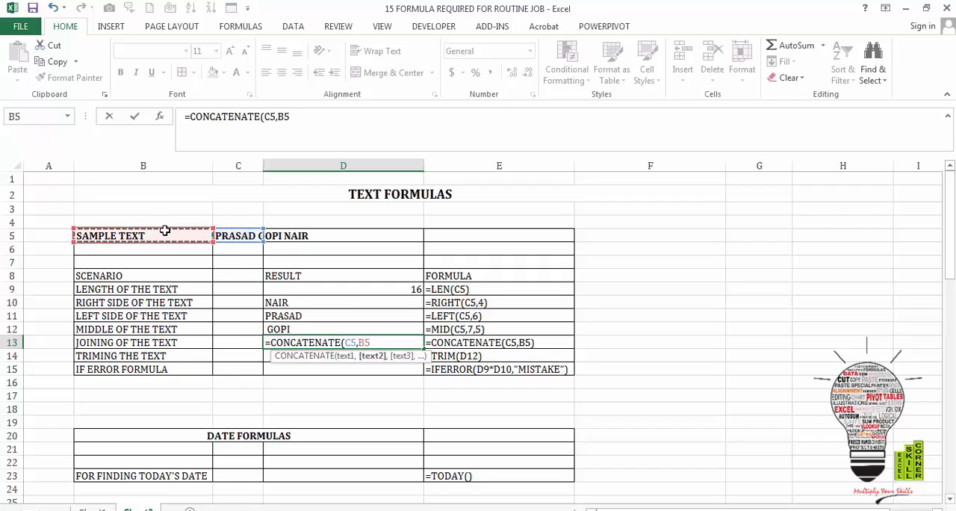
text())
key(Return)
key(Up)
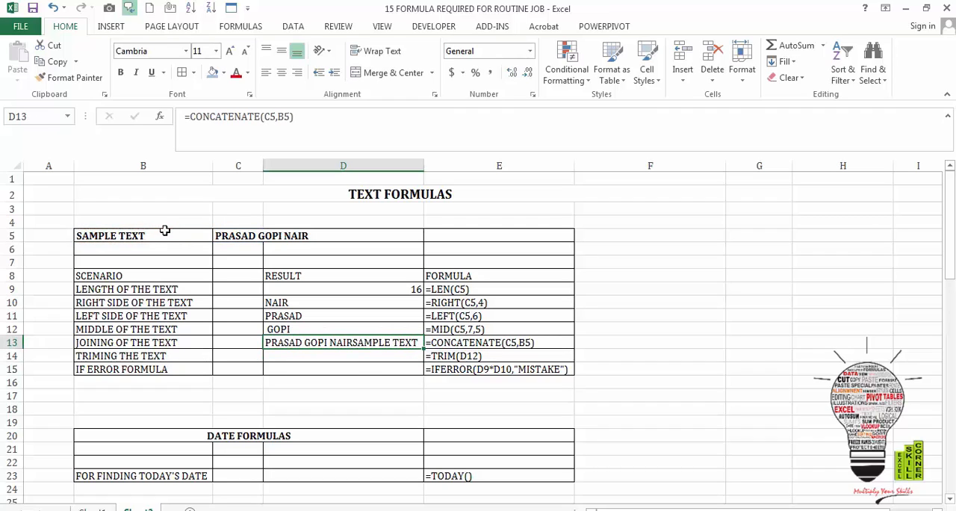
- Enter =TRIM(D12) in cell D14 to remove the extra spaces from the middle text result
key(Down)
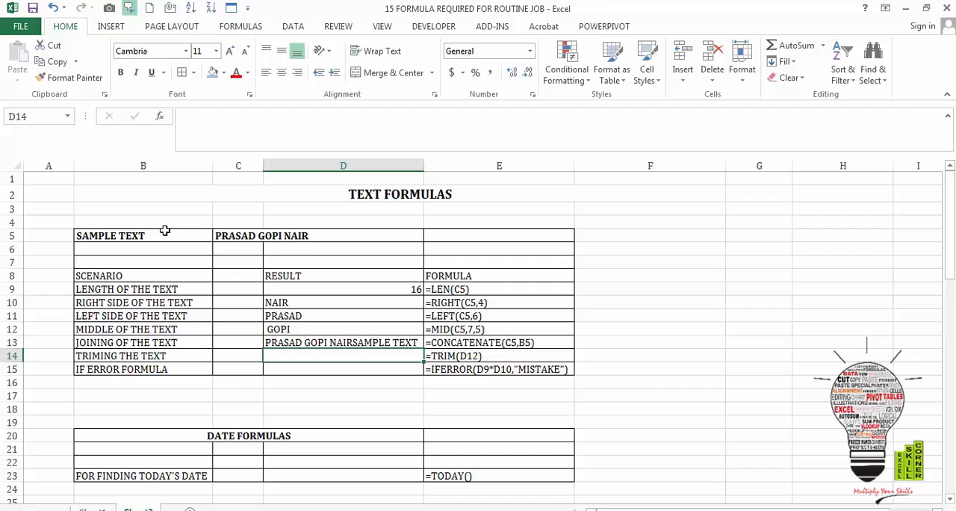
key(Up)
key(Up)
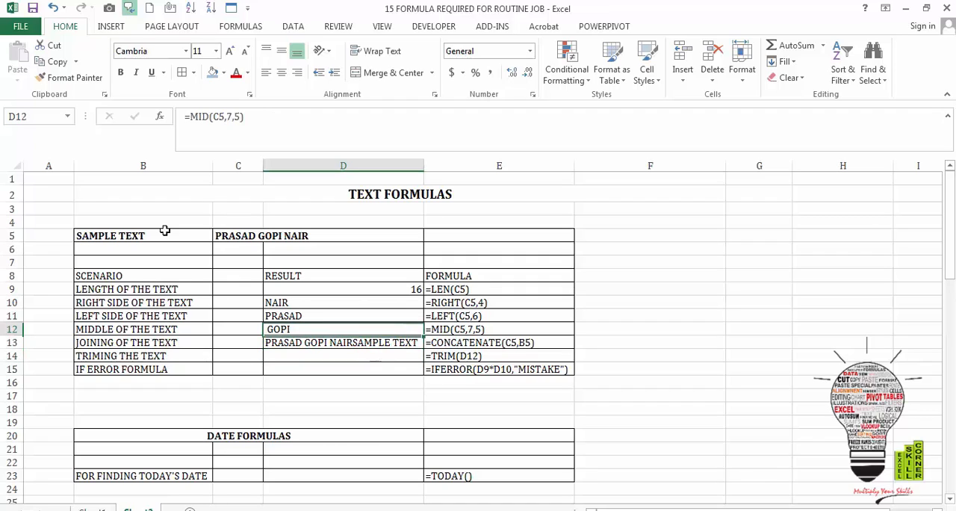
key(Down)
key(Up)
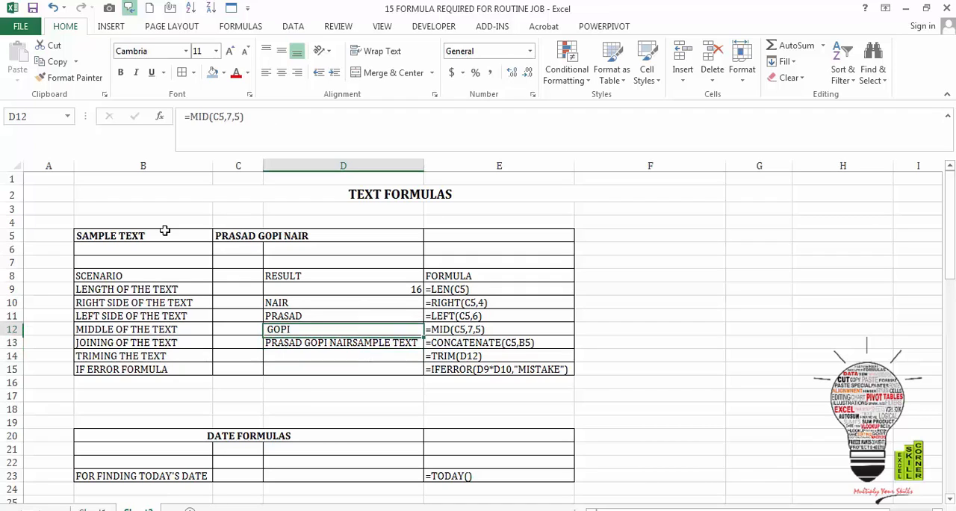
key(Down)
key(Down)
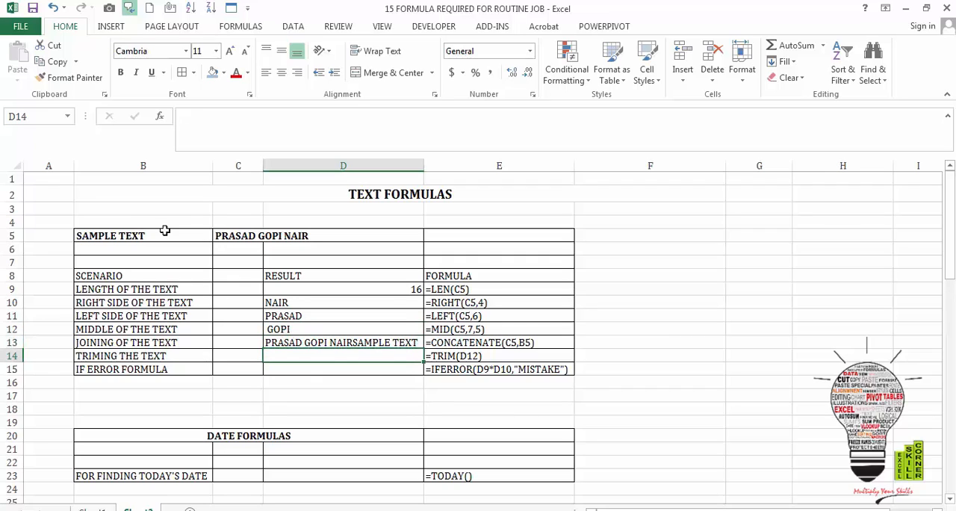
text(=TR)
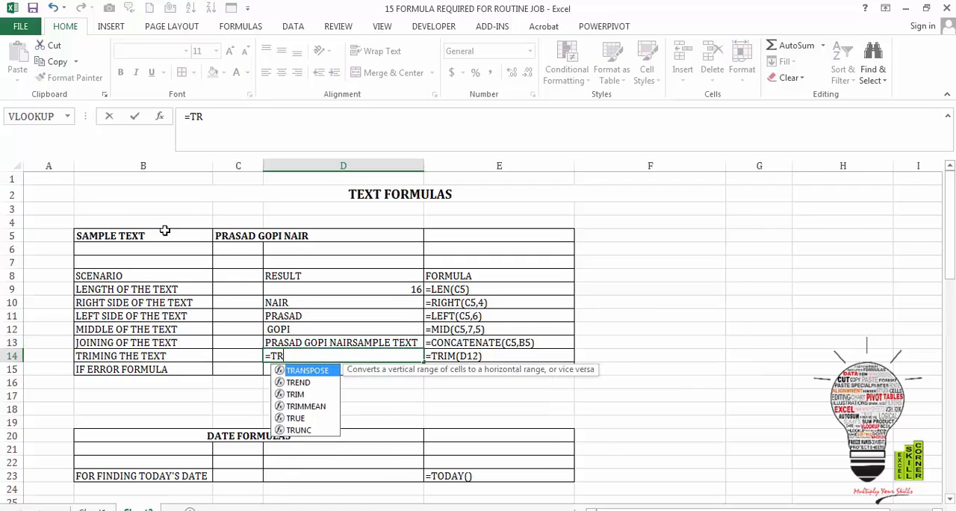
text(IM()
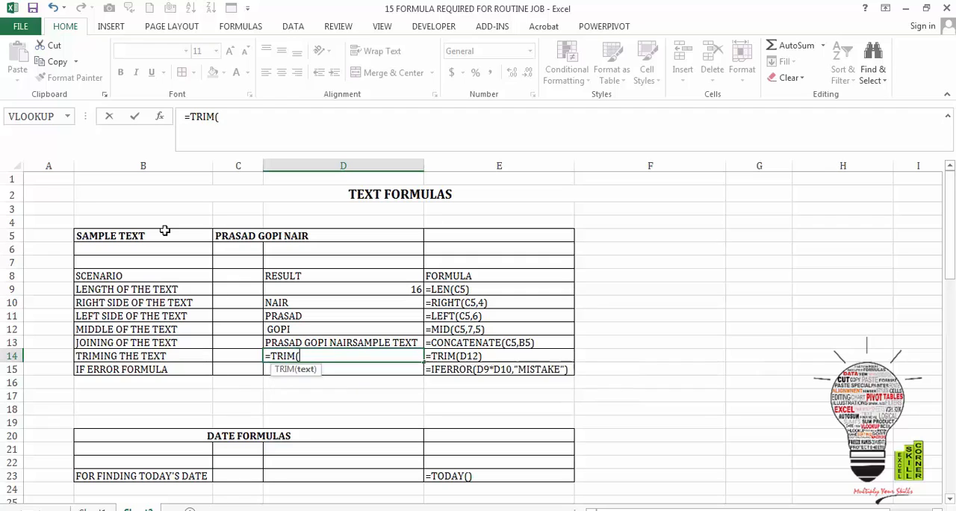
key(Up)
key(Up)
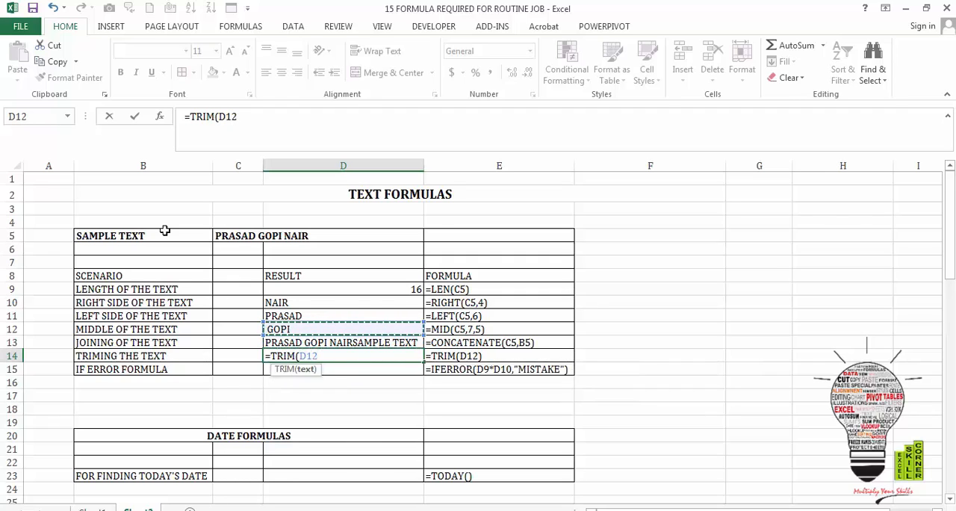
key(Return)
key(Up)
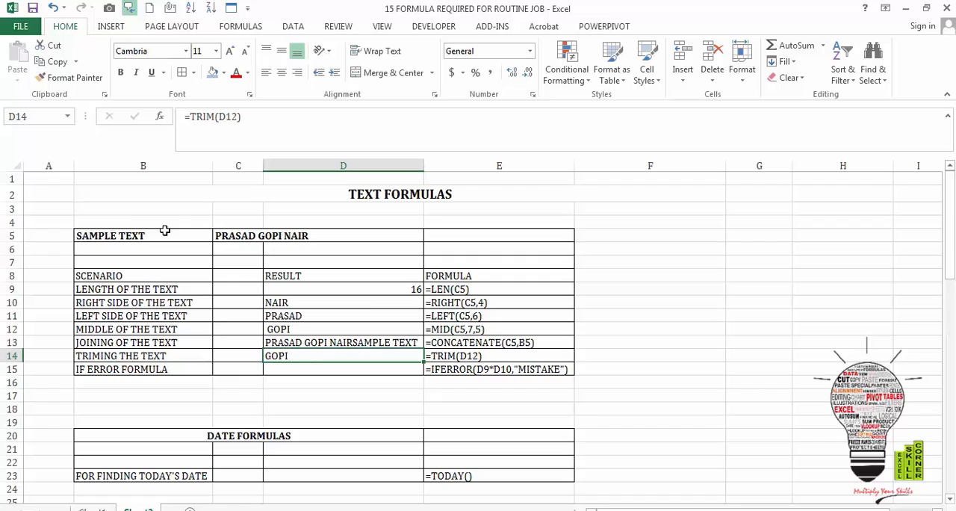
- Enter =D9*D10 in cell D15 to multiply the text length by the right-side text
key(Down)
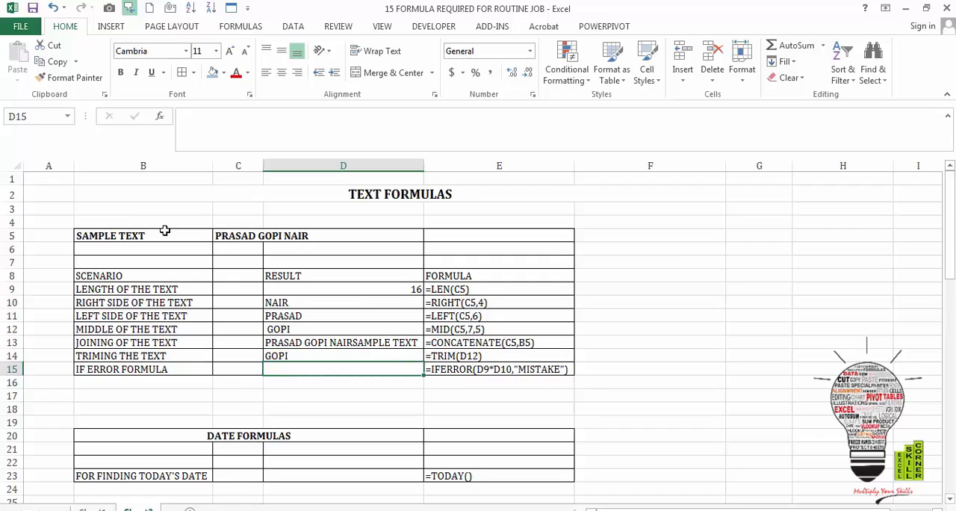
text(=)
key(Up)
key(Up)
key(Up)
key(Up)
key(Up)
key(Up)
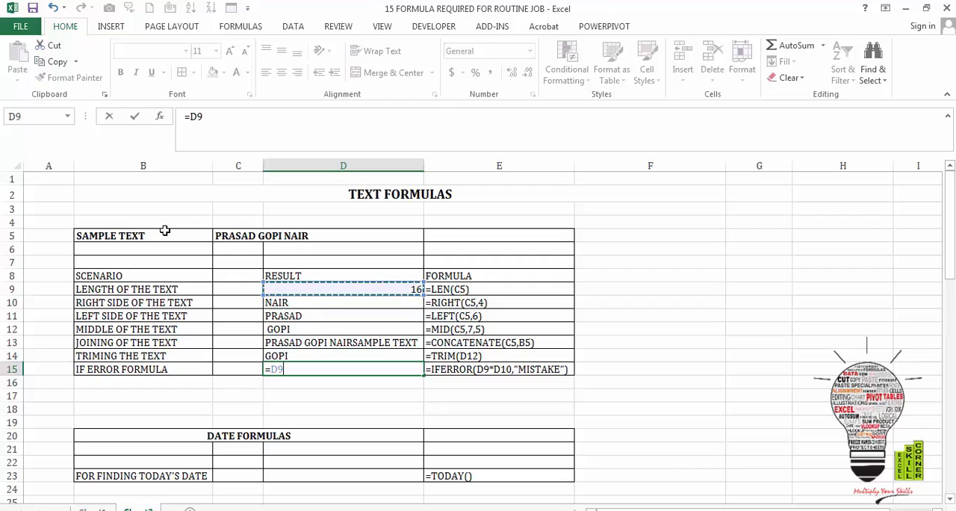
text(*)
key(Up)
key(Up)
key(Up)
key(Up)
key(Up)
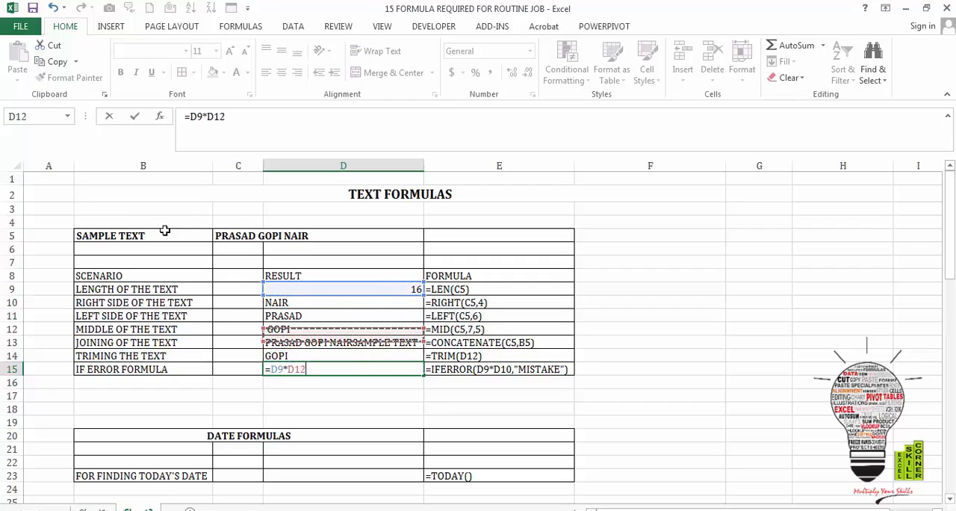
key(Return)
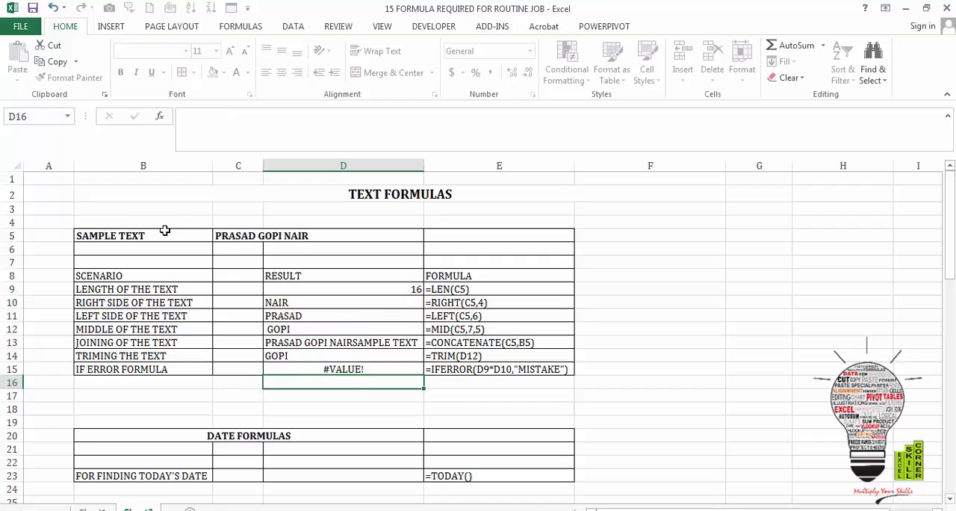
key(Up)
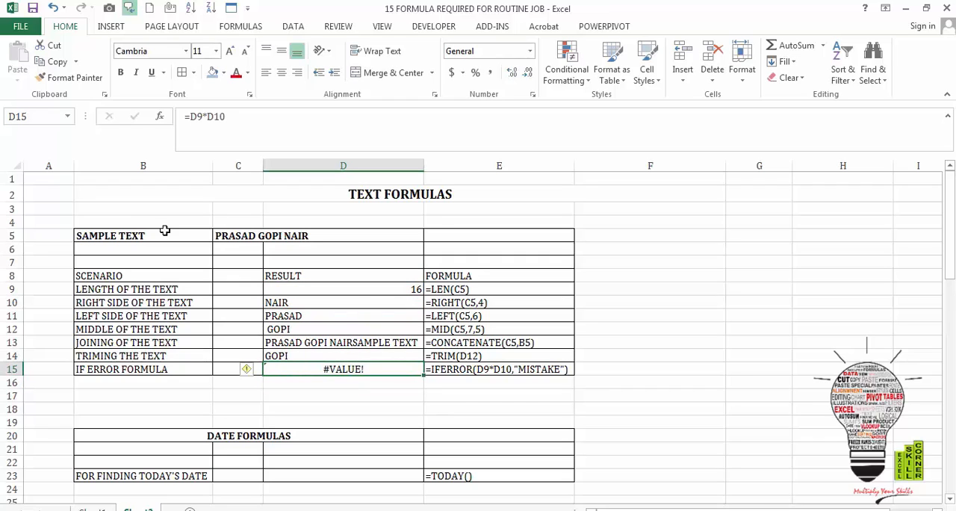
- Enter =IFERROR(D9*D10,"MISTAKE") in cell D15 to return MISTAKE when the multiplication gives an error
text(=)
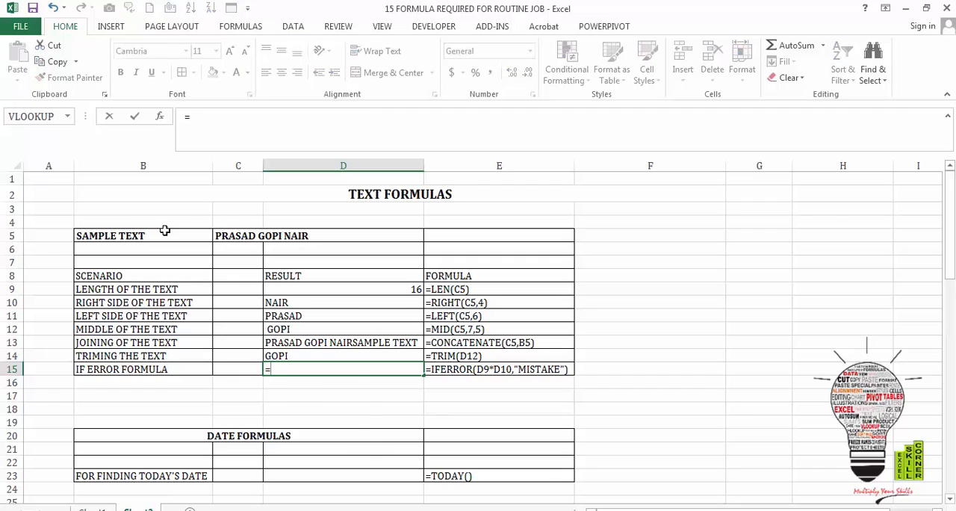
text(IF)
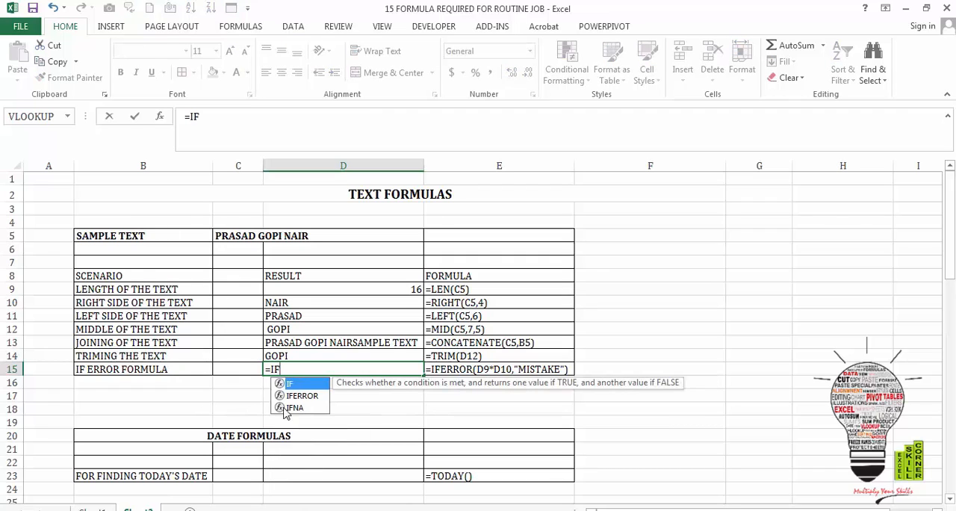
double_click(299, 395)
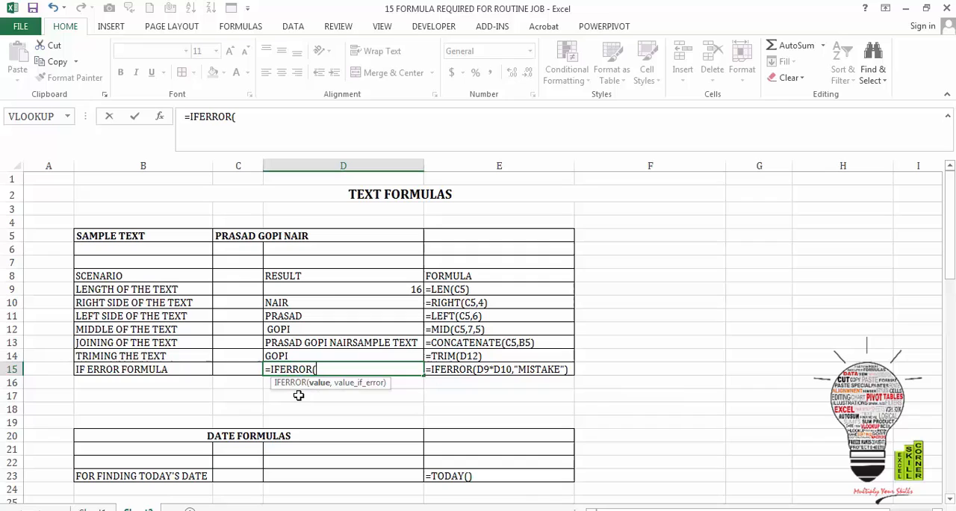
click(335, 290)
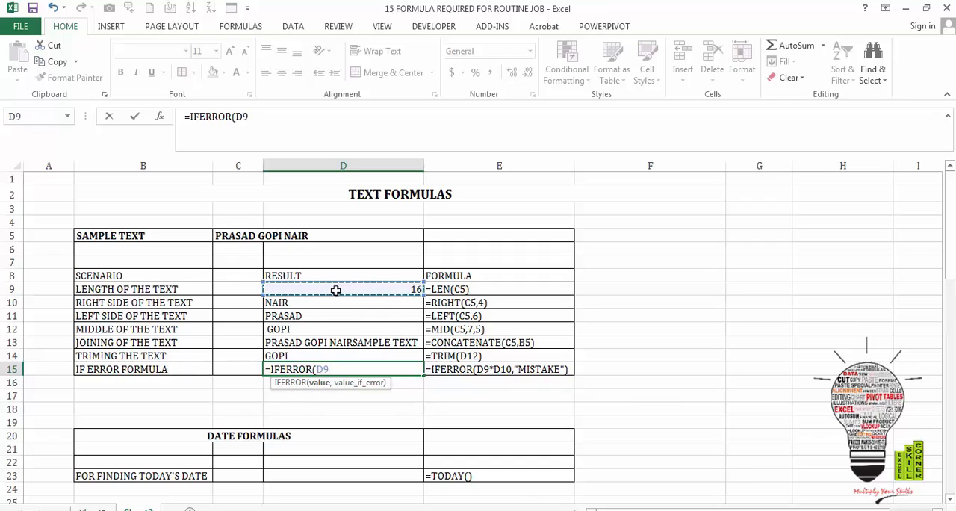
text(*)
click(337, 302)
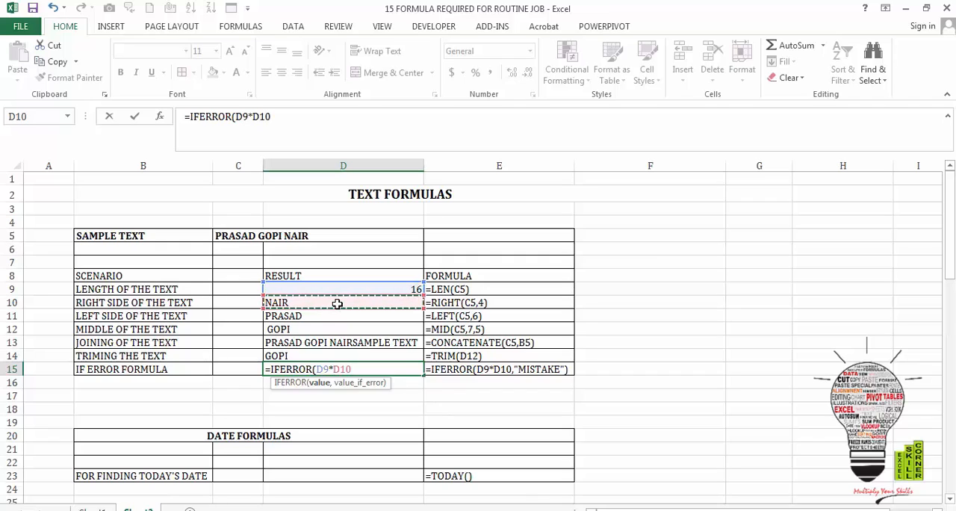
text(,")
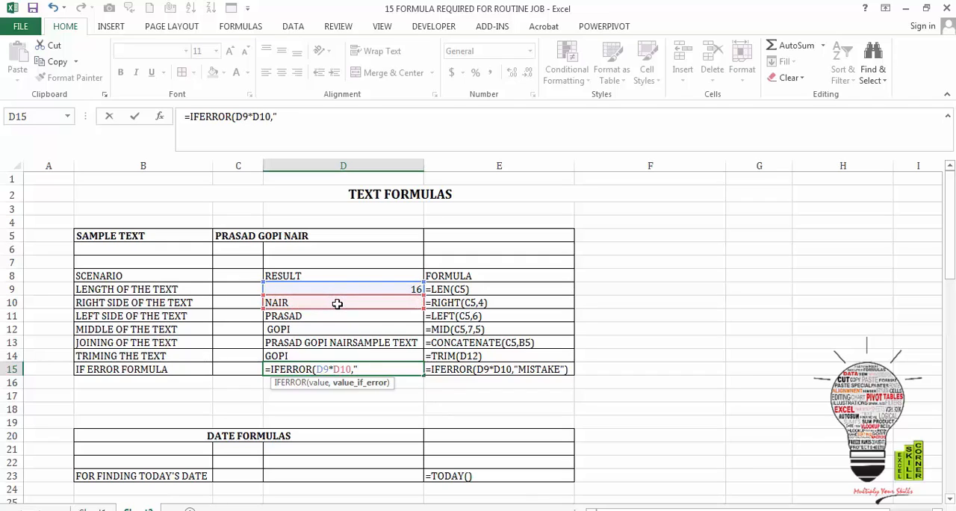
text(MISTAJE)
key(BackSpace)
key(BackSpace)
text(KE)
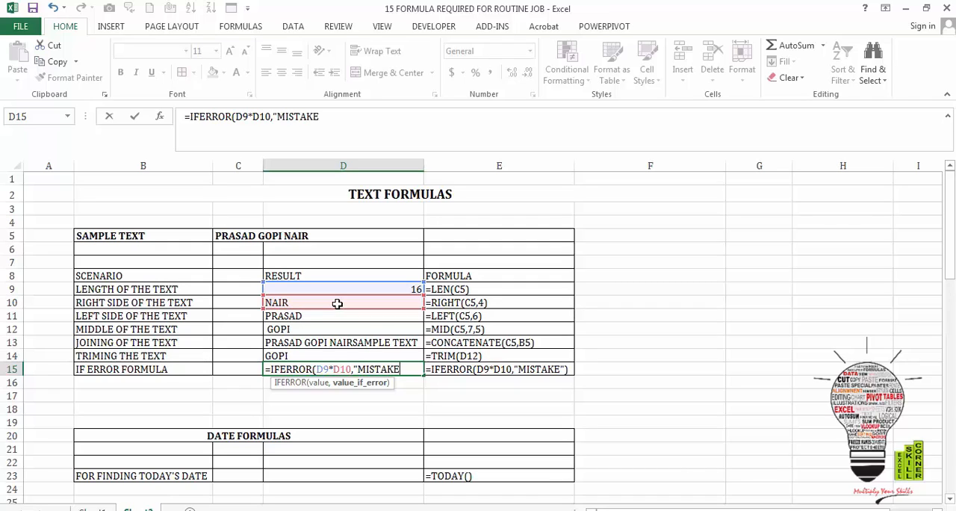
text("))
key(Return)
key(Up)
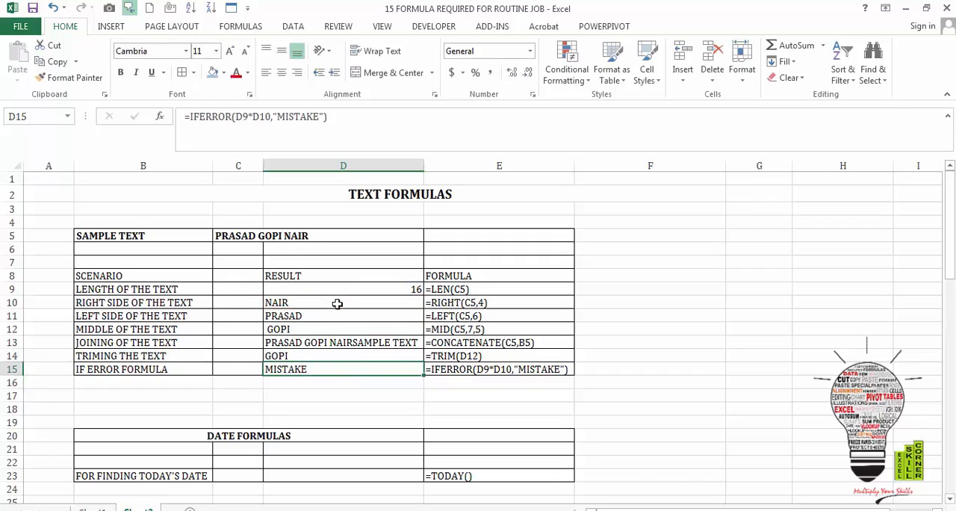
key(Up)
key(Up)
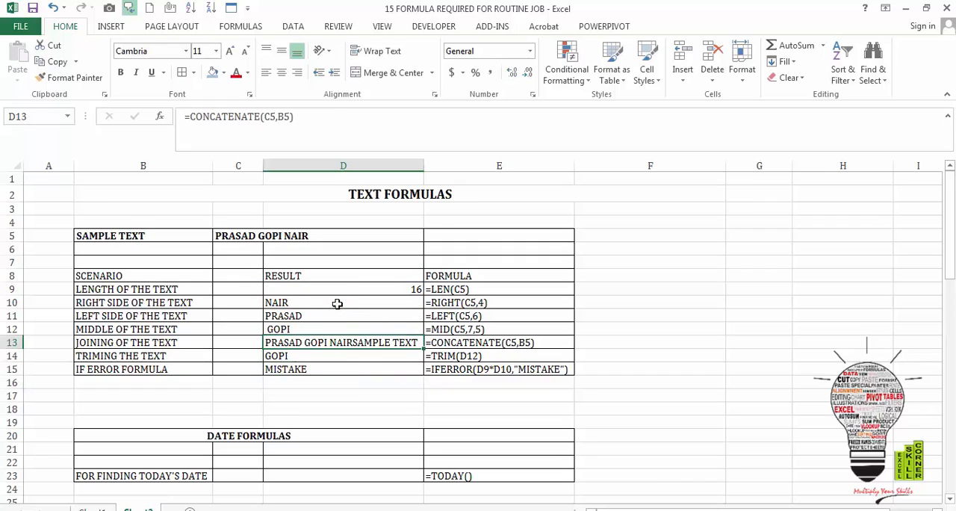
- Enter =TODAY() in cell D23 of the date formulas table to return today's date
key(Up)
key(Down)
key(Down)
key(Down)
key(Down)
key(Down)
key(Down)
key(Down)
key(Down)
key(Down)
key(Down)
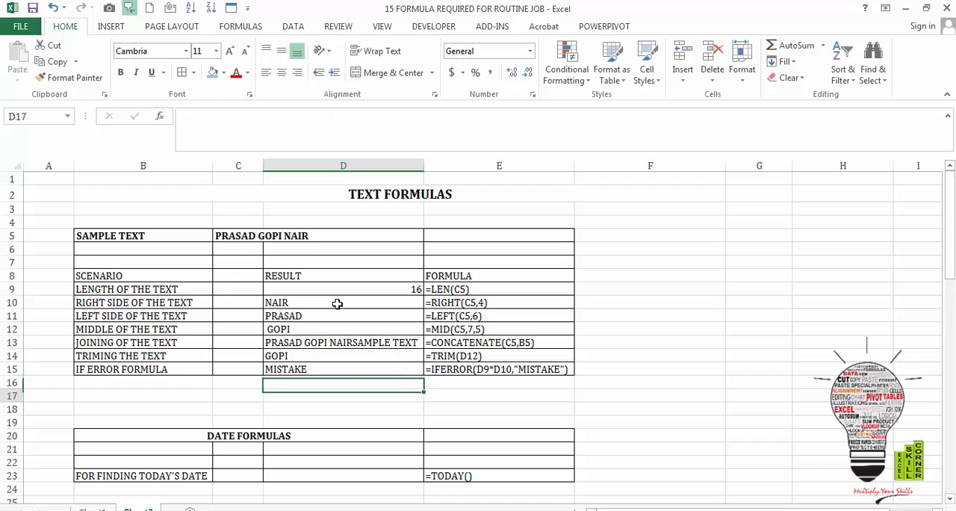
key(Down)
key(Down)
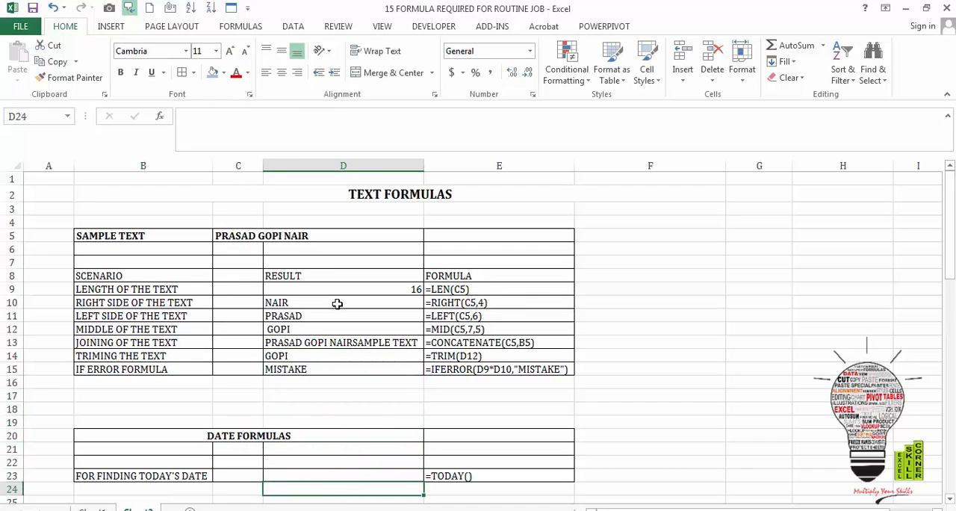
key(Up)
key(Up)
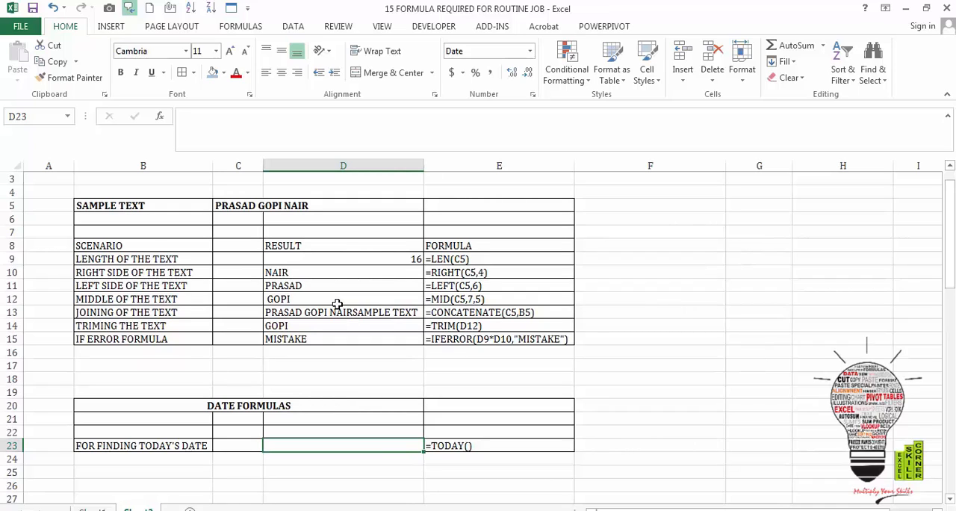
text(=TO)
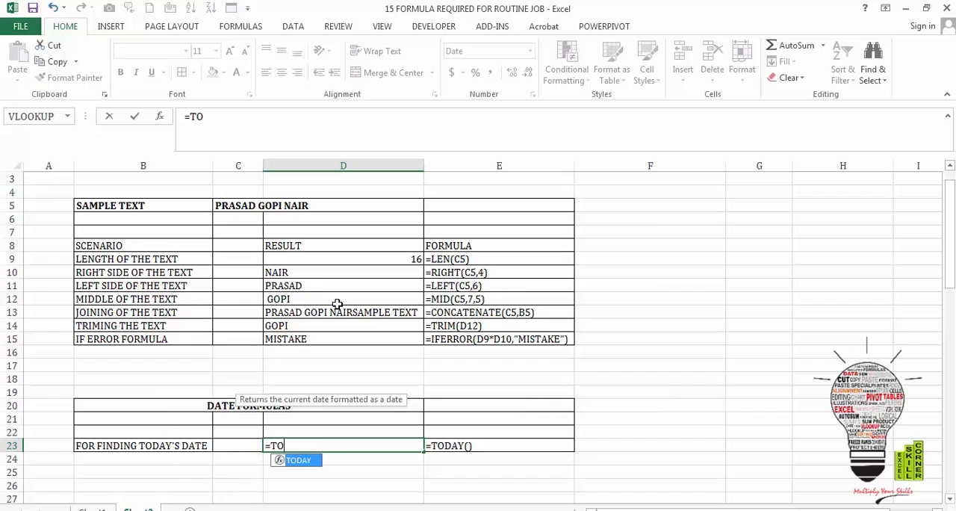
text(DAY)
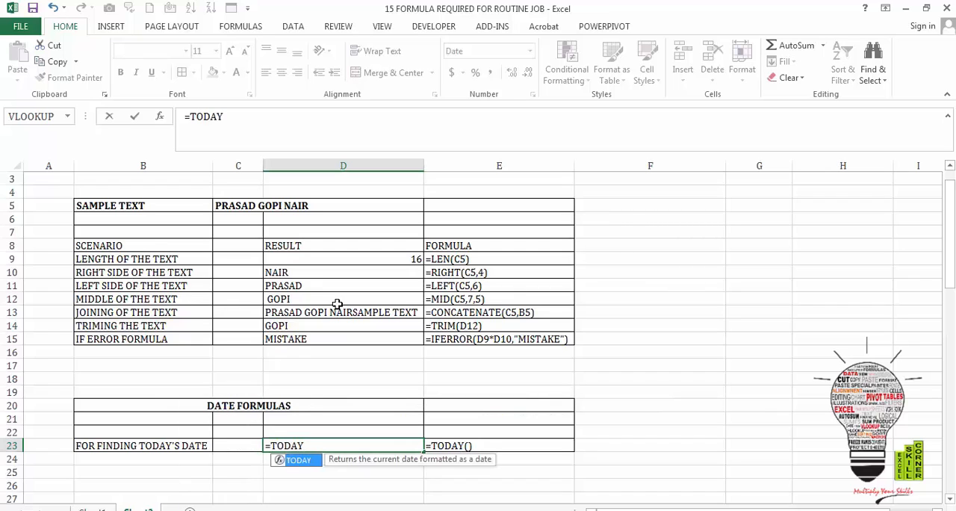
text(())
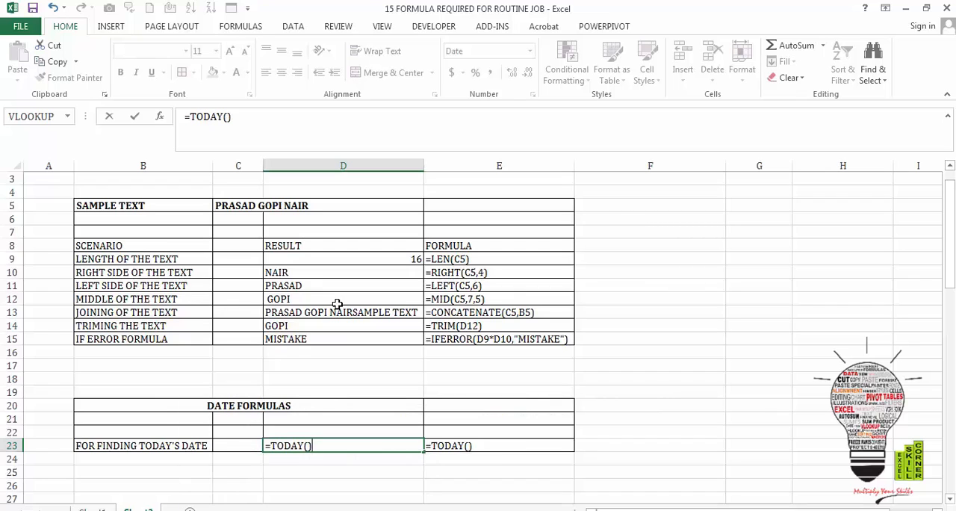
key(Return)
key(Up)
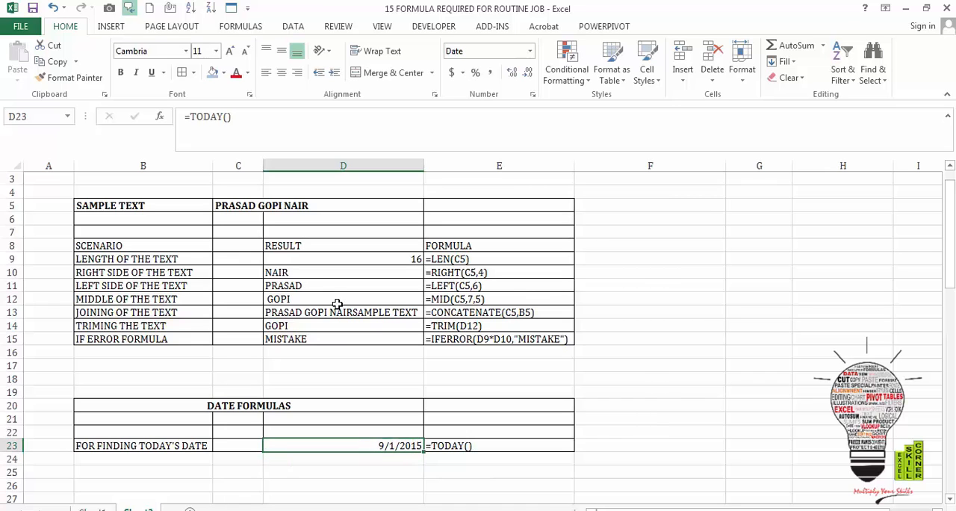
- Enter =AND(E30<11,F30>10) in cell D31 of the condition scenario table to test whether both conditions are met
key(Down)
key(Down)
key(Down)
key(Down)
key(Down)
key(Down)
key(Down)
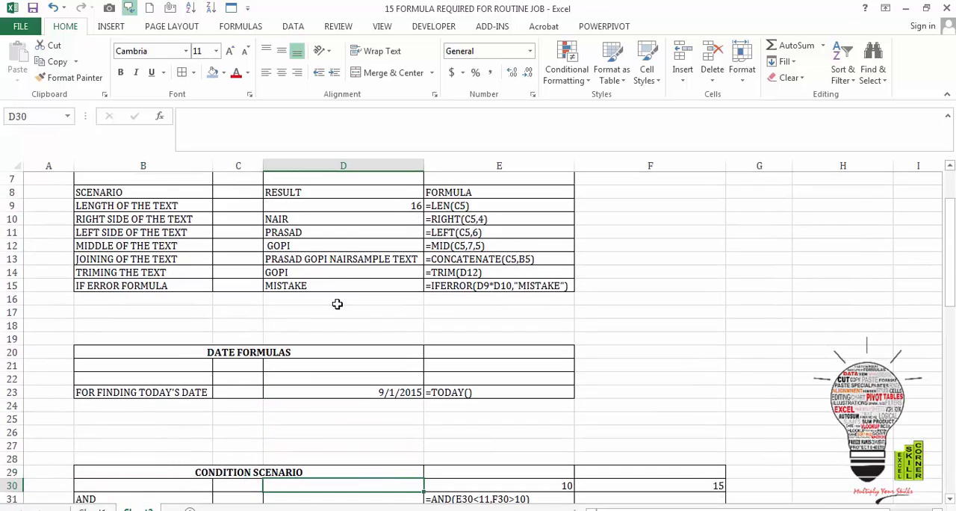
key(Down)
key(Down)
key(Down)
key(Down)
key(Up)
key(Up)
key(Up)
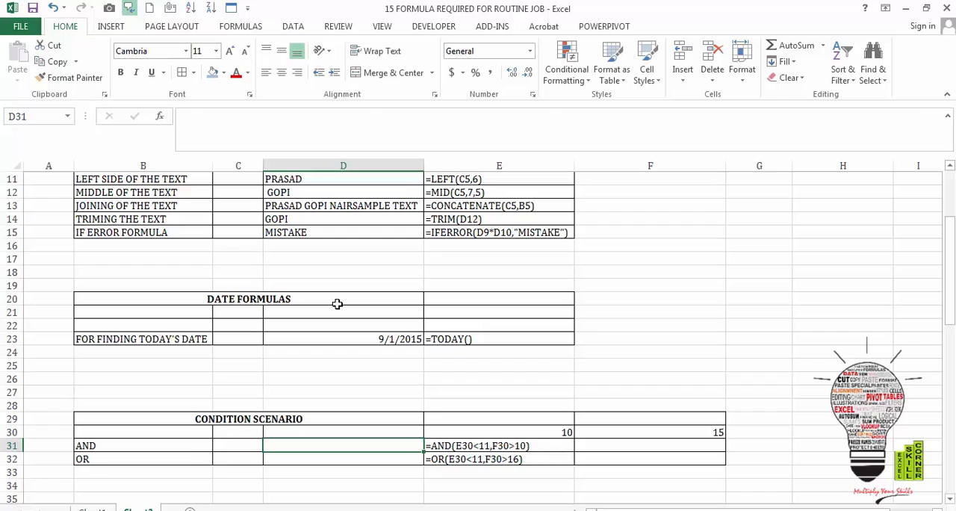
key(Left)
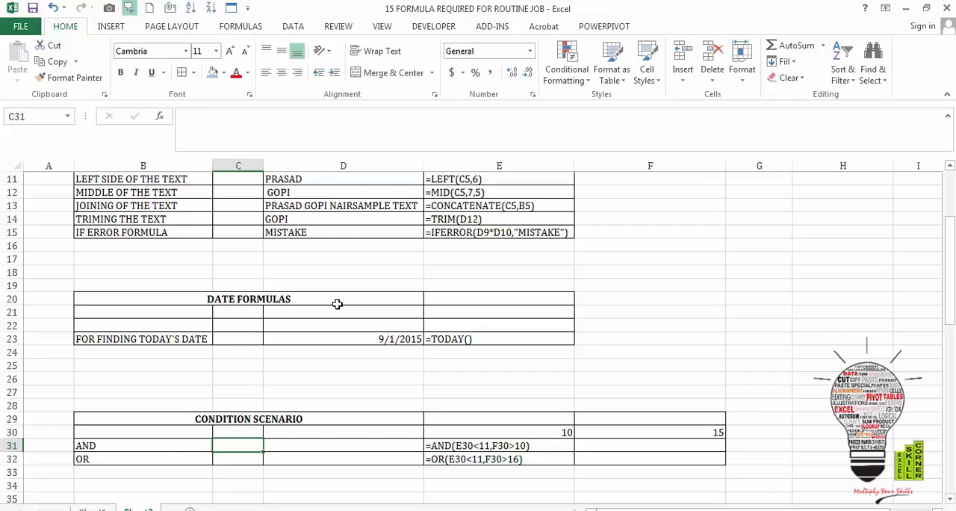
key(Right)
key(Left)
key(Right)
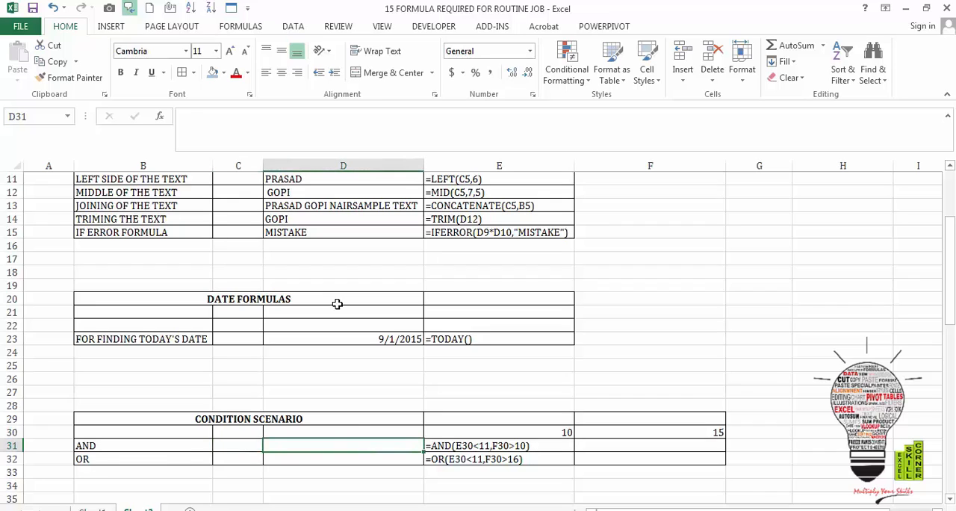
text(=AND)
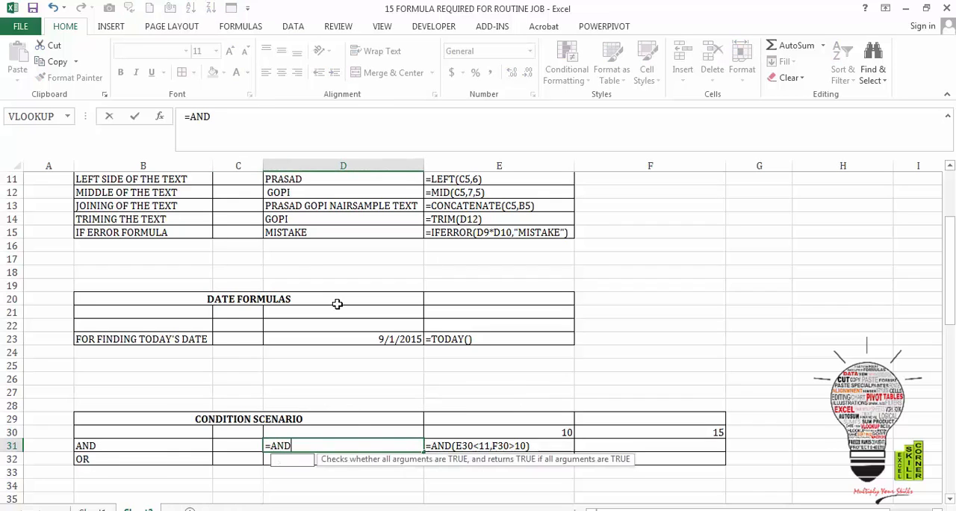
text(()
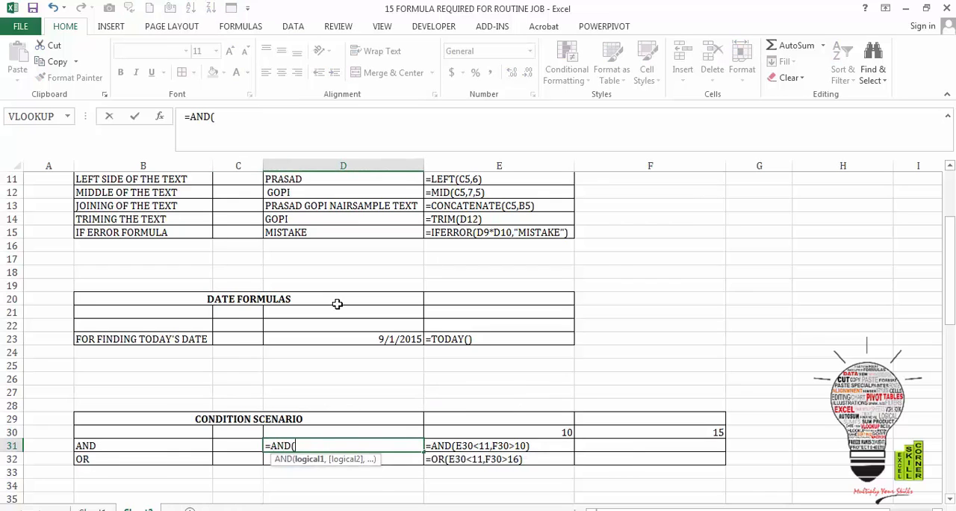
click(528, 430)
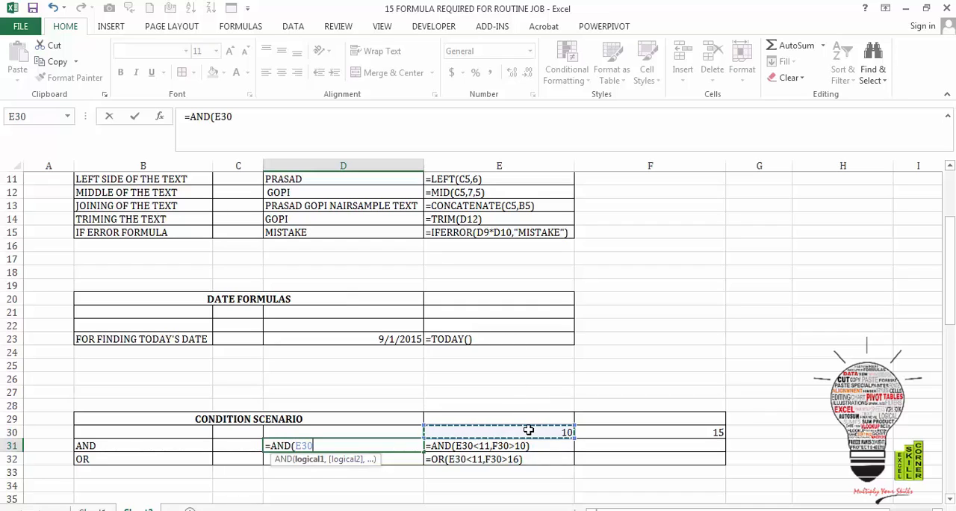
text(<)
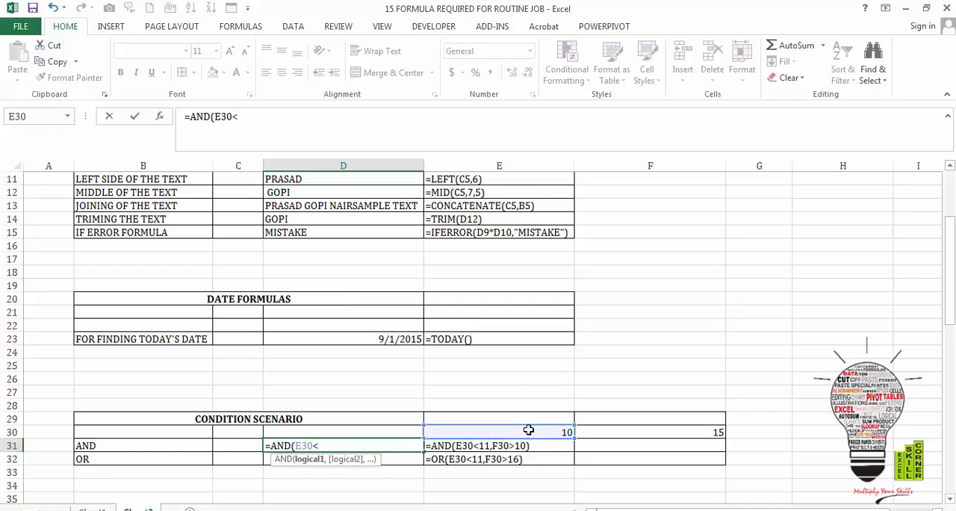
text(11,)
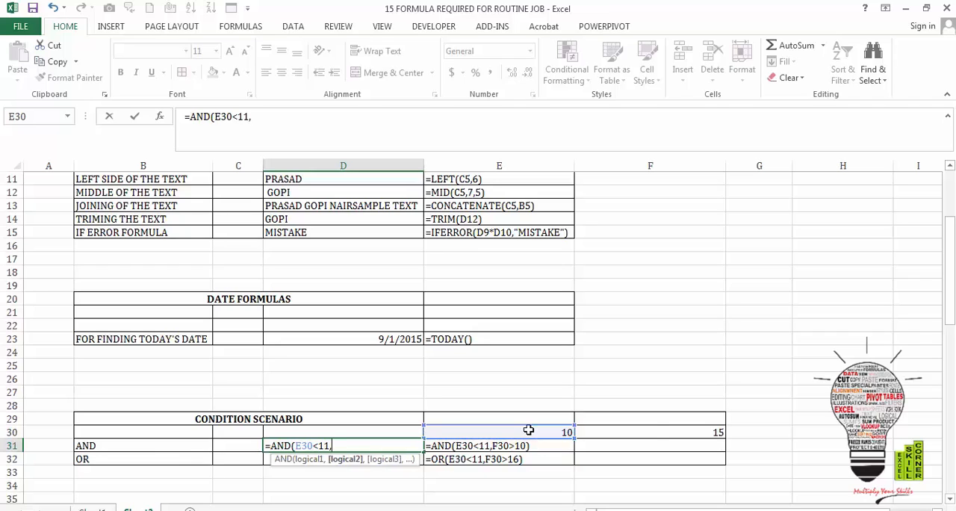
click(653, 430)
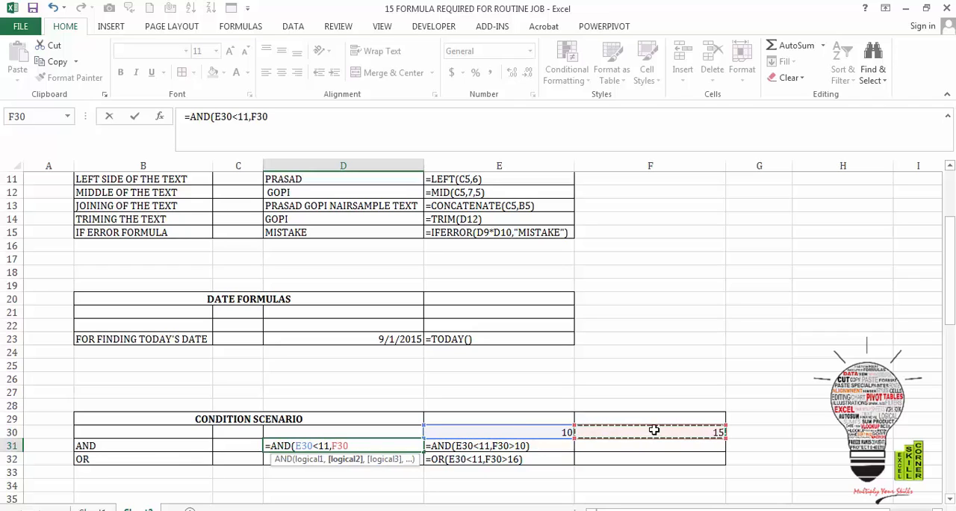
text(>10)
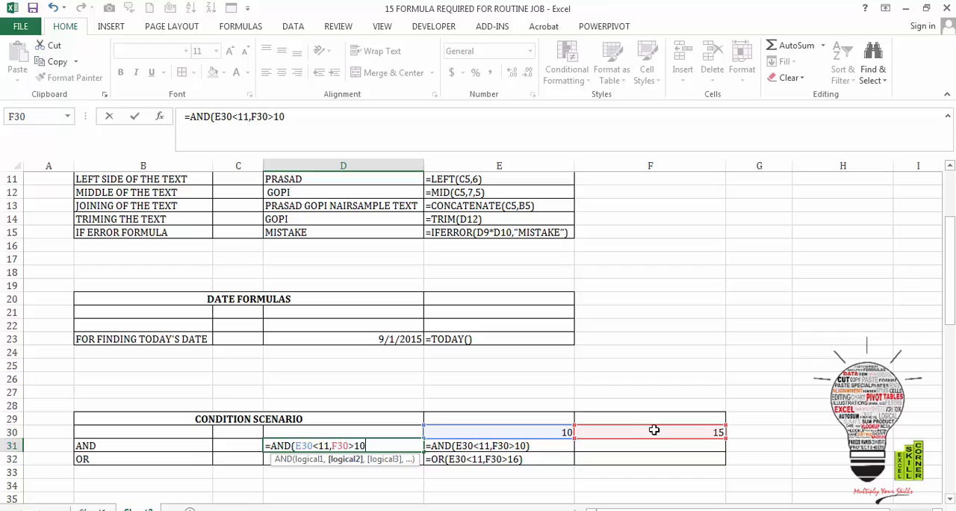
text()))
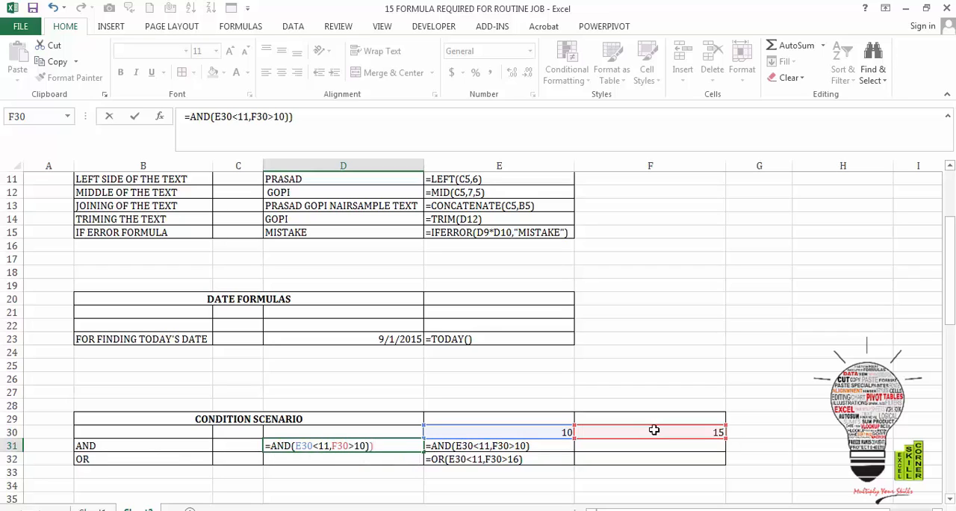
key(ctrl+Return)
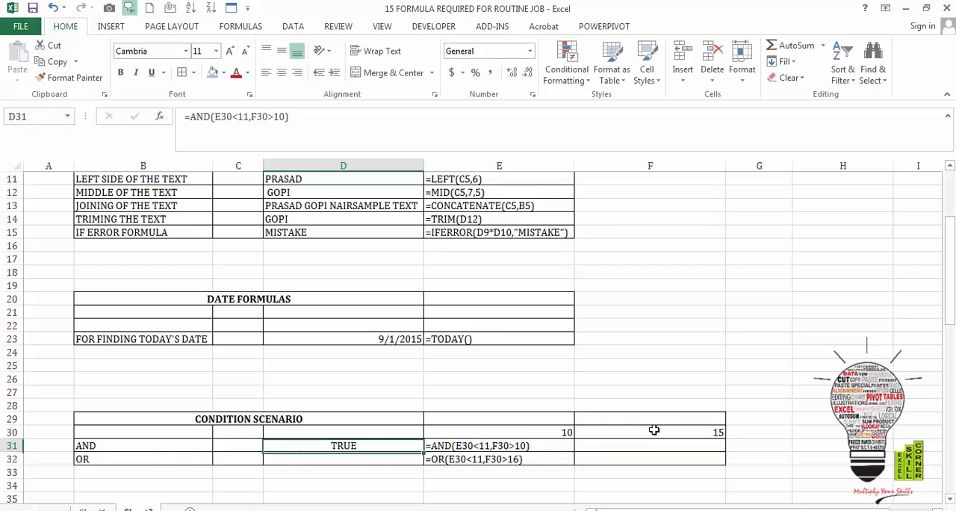
- Try the values 16 and 9 in cell F30 to test how the AND formula responds
click(655, 433)
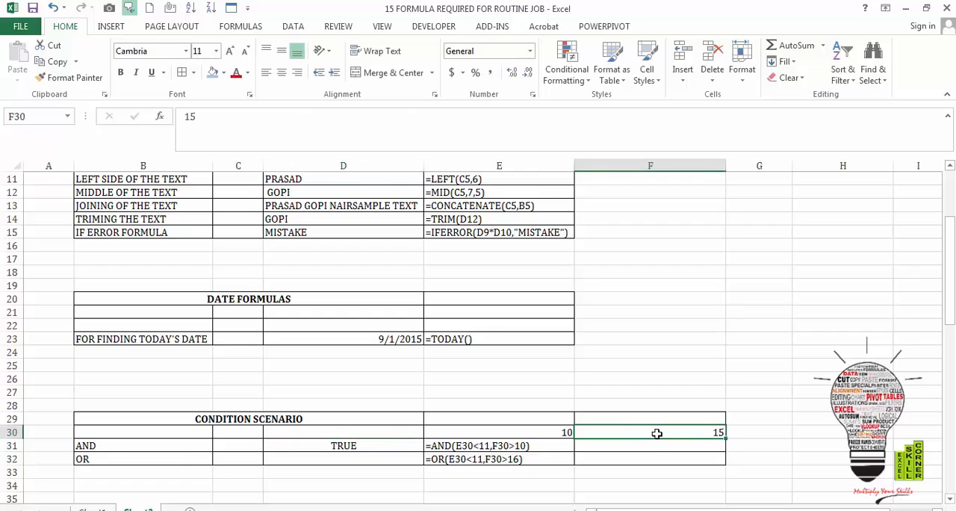
text(16)
key(ctrl+Return)
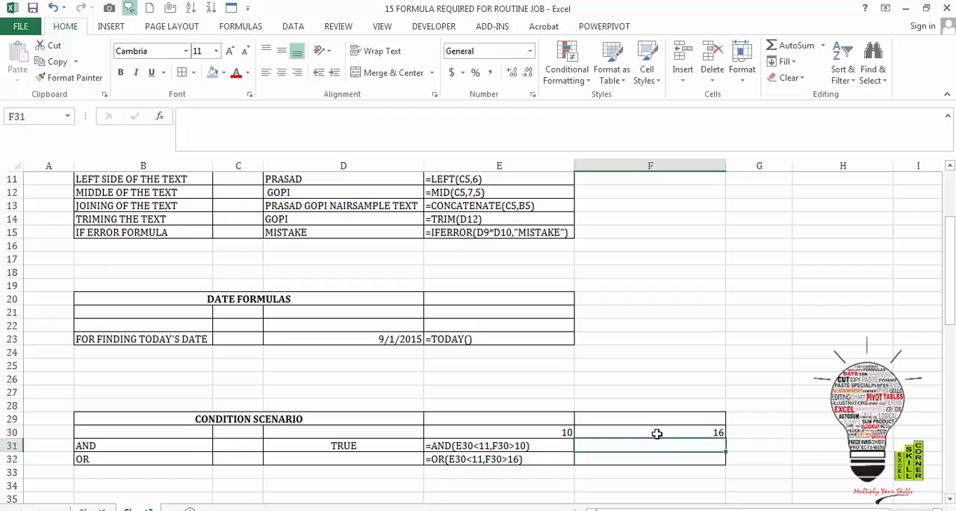
text(9)
key(ctrl+Return)
key(Left)
key(Right)
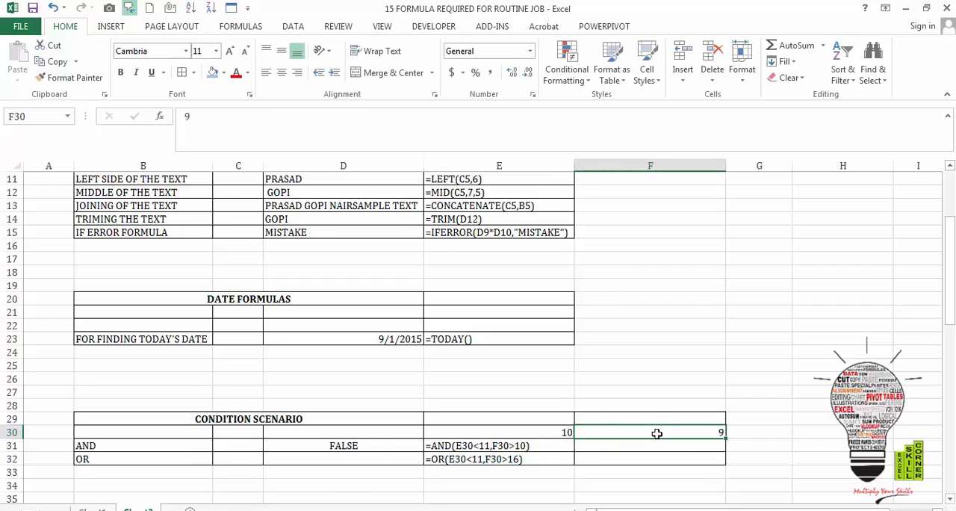
- Set the second condition value in cell F30 to 11
text(11)
key(Return)
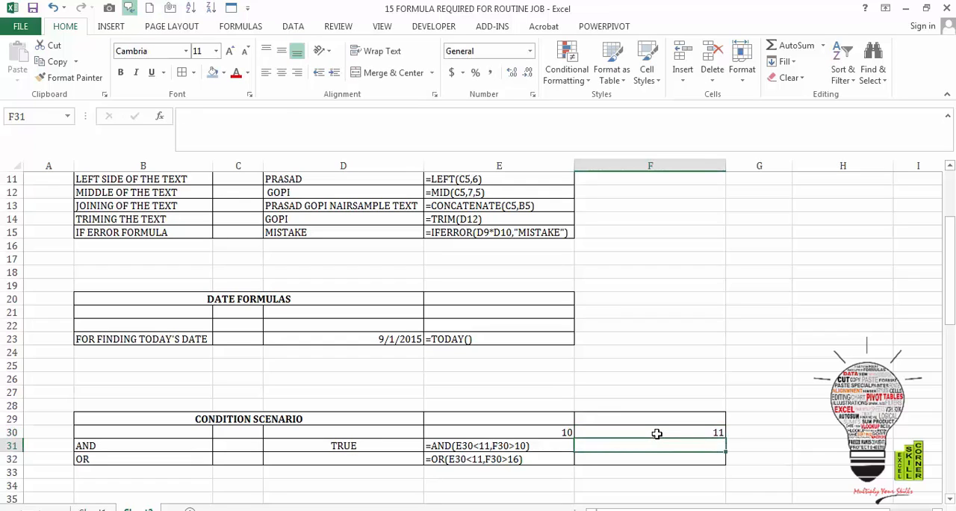
- Enter =OR(E30<11,F30>16) in cell D32 to test whether at least one of the conditions is met
key(Left)
key(Down)
key(Left)
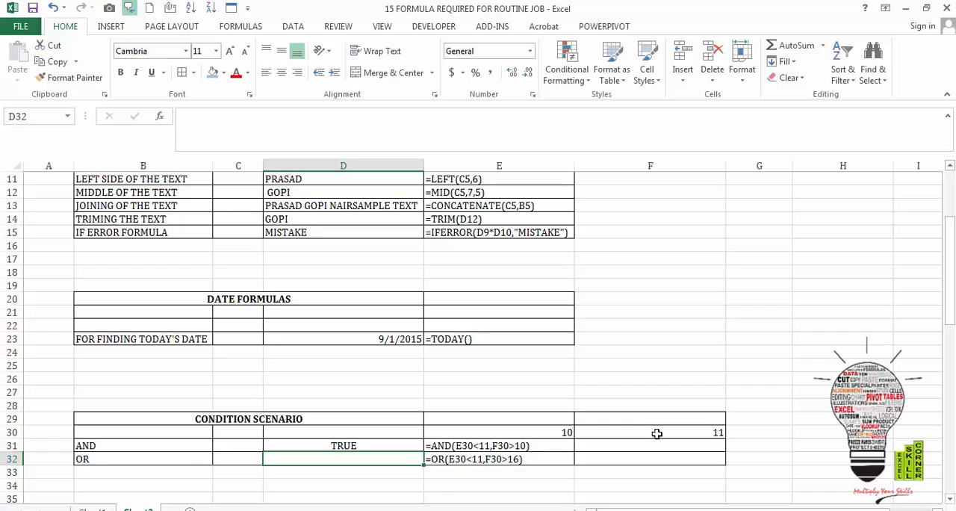
text(OR)
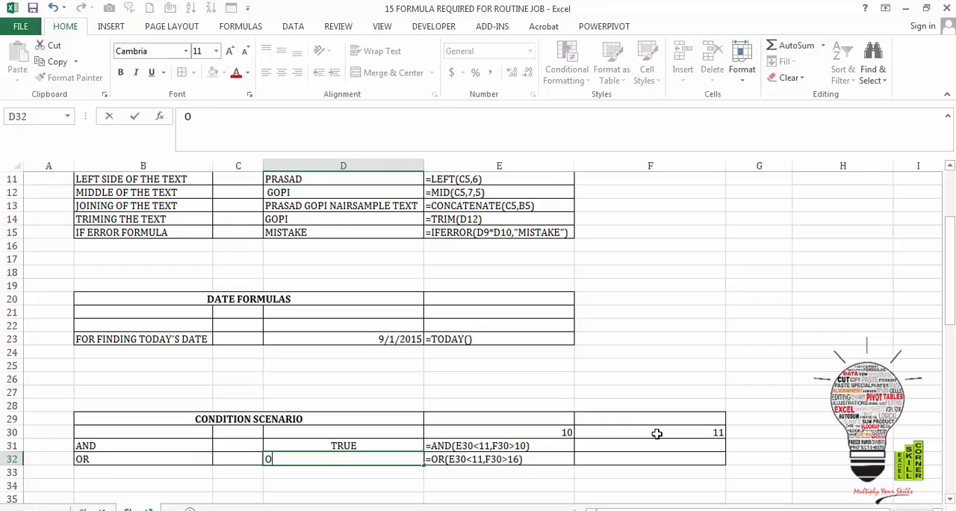
key(BackSpace)
key(BackSpace)
text(=OR)
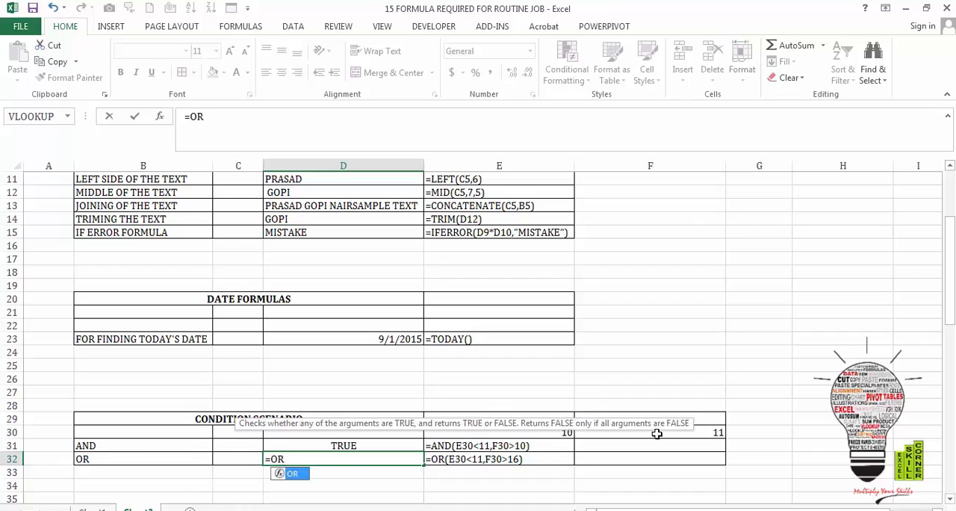
text(()
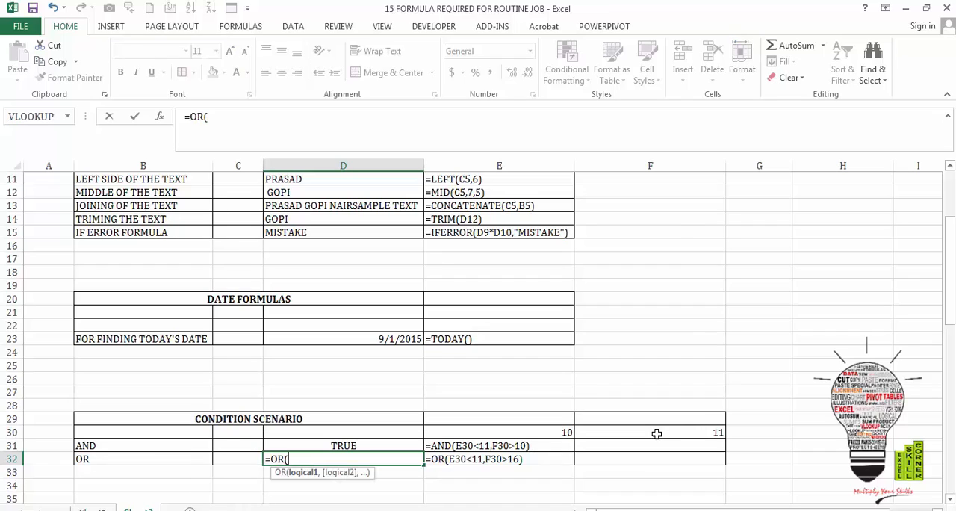
click(561, 428)
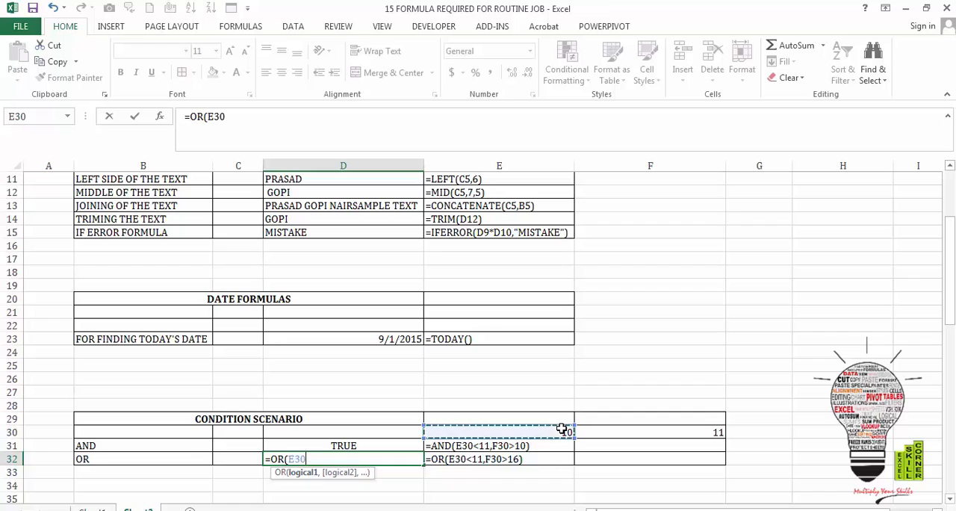
text(<11)
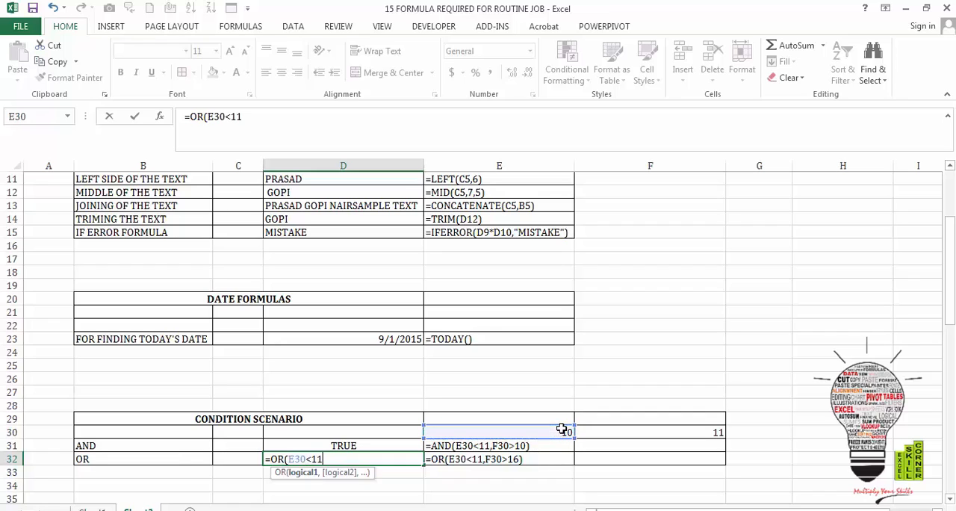
text(,)
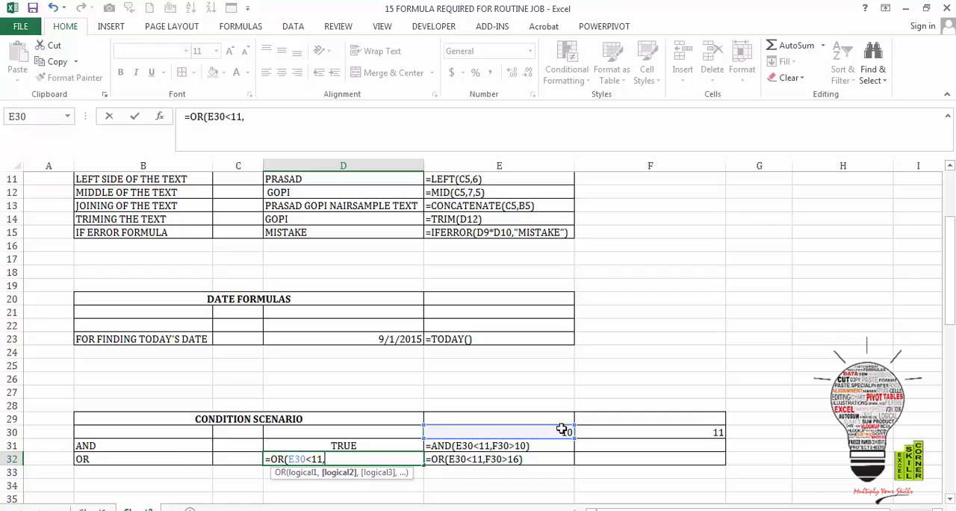
text(F30)
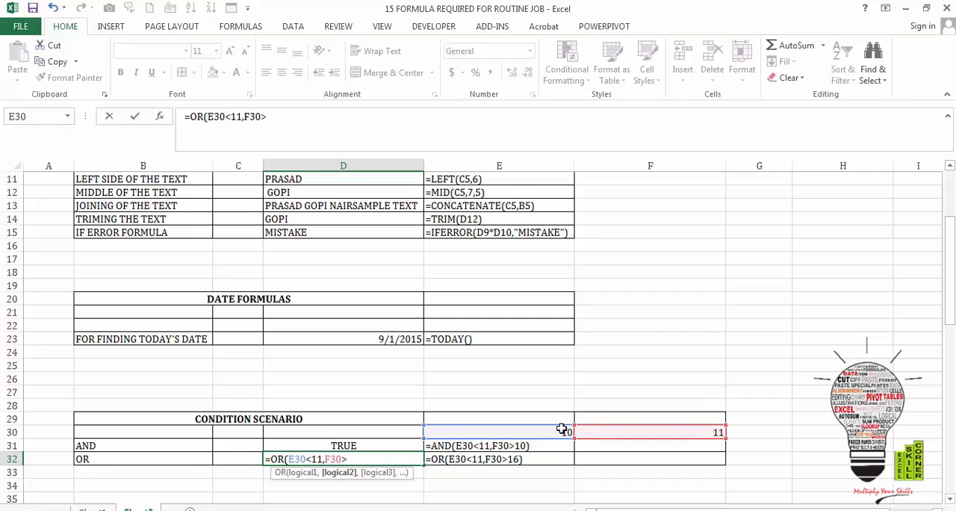
text(>16))
key(Return)
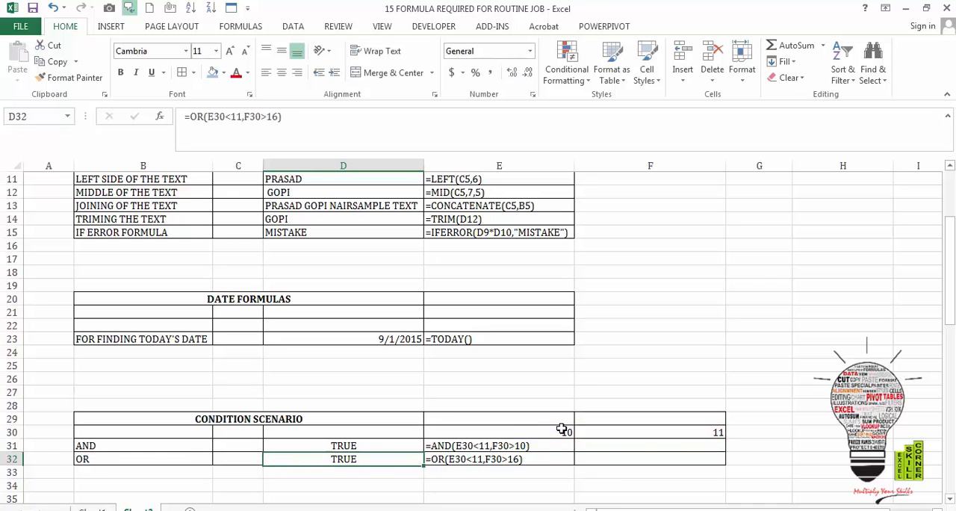
- Examine the monthly sales data in the ARITHEMATIC FORMULA table below the condition scenario
key(Down)
key(Down)
key(Down)
key(Down)
key(Down)
key(Down)
key(Down)
key(Down)
key(Down)
key(Down)
key(Down)
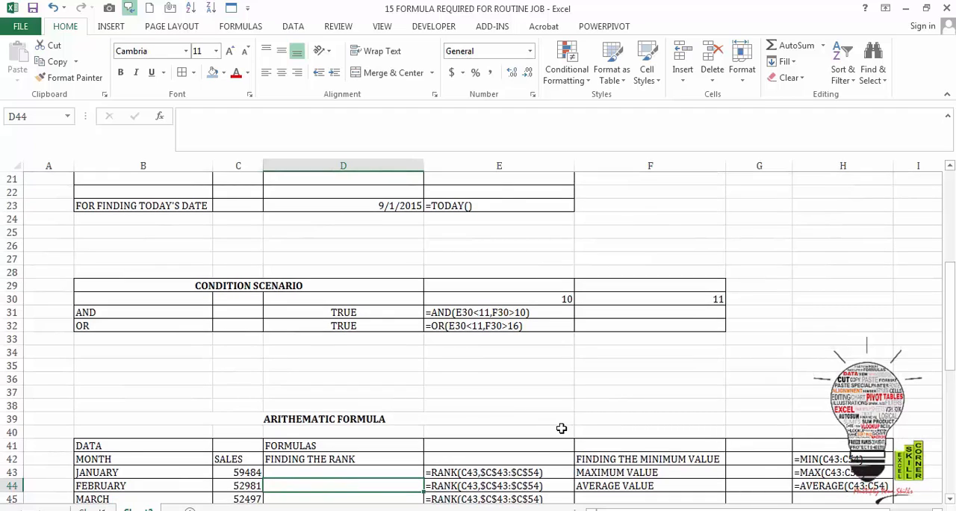
key(Down)
key(Down)
key(Down)
key(Down)
key(Down)
key(Down)
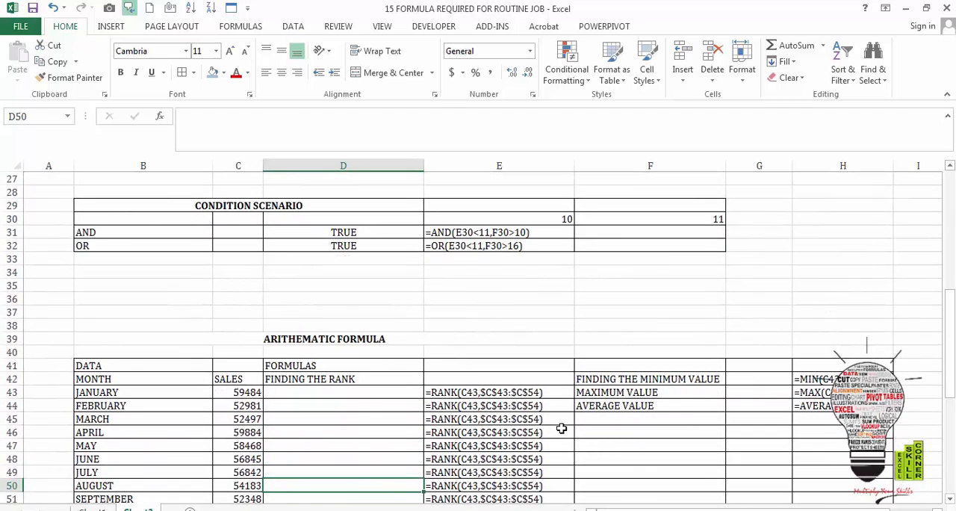
key(Down)
key(Down)
key(Down)
key(Down)
key(Down)
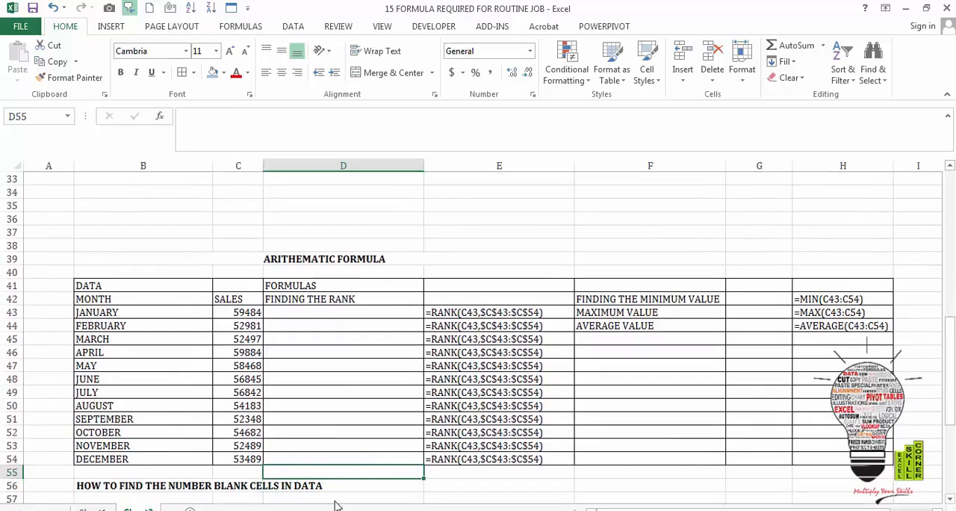
click(254, 351)
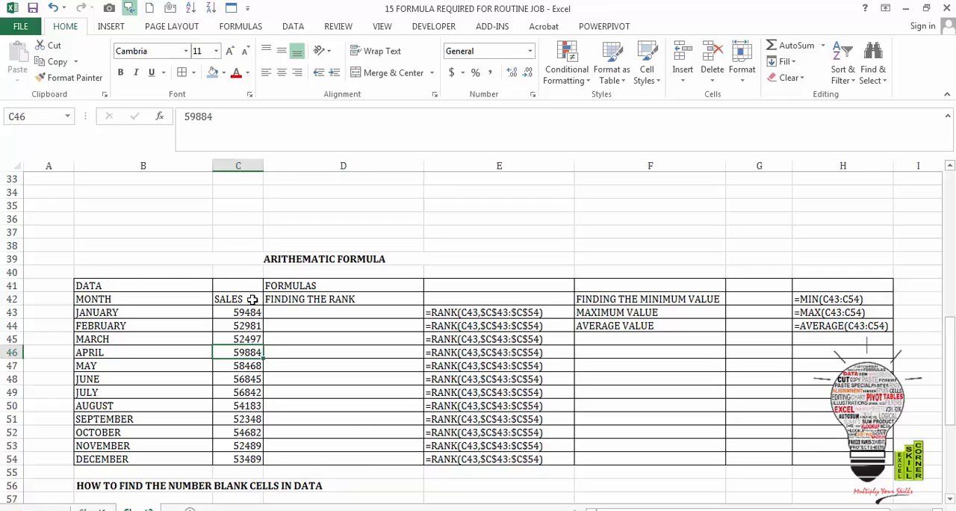
- Enter =RANK(C43,$C$43:$C$54) in cell D43 to rank January's sales against all months
click(315, 312)
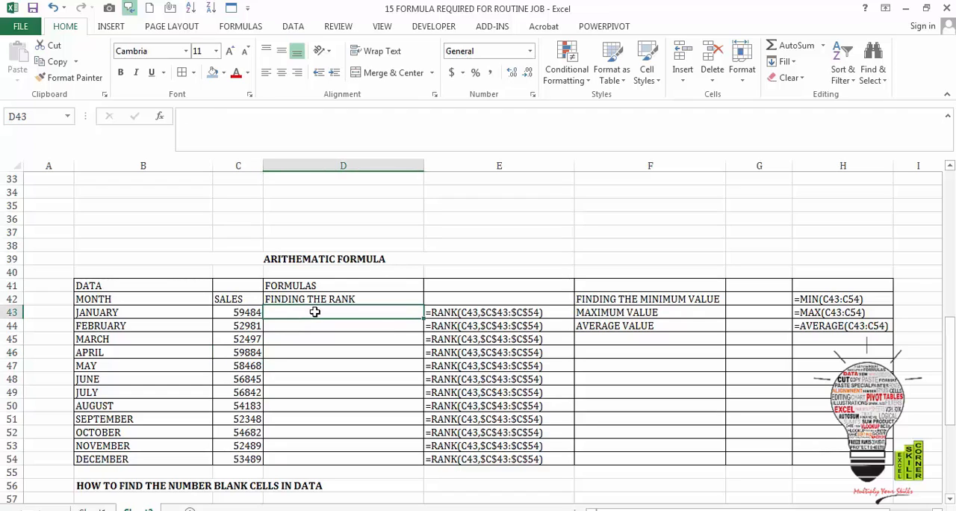
text(=RA)
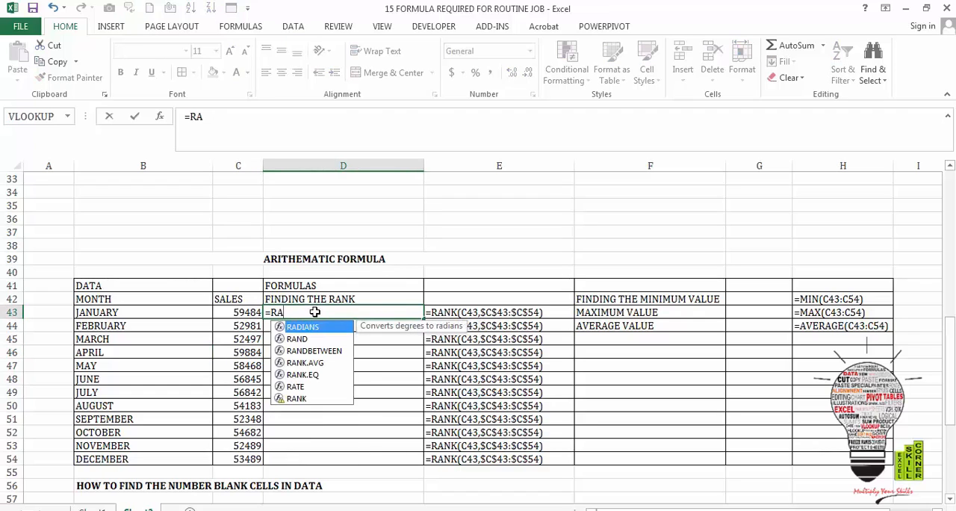
text(NK()
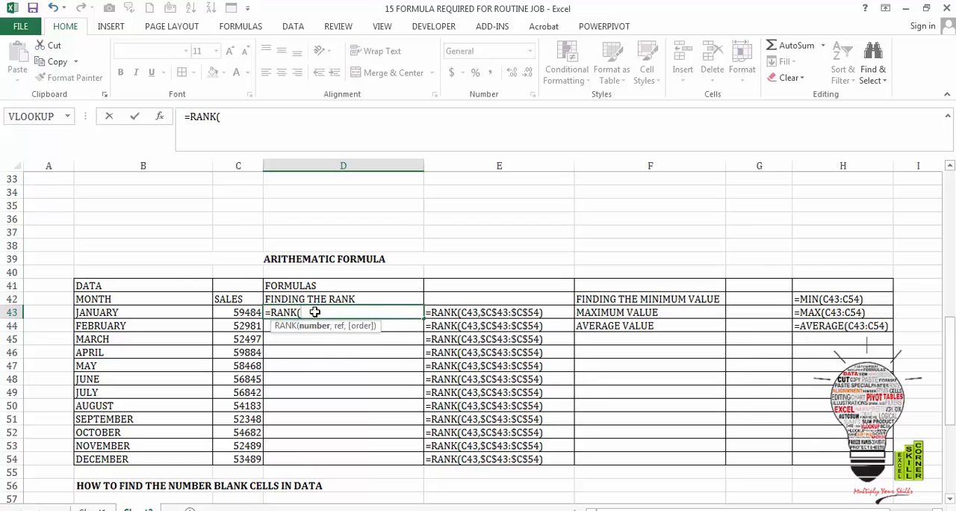
click(246, 312)
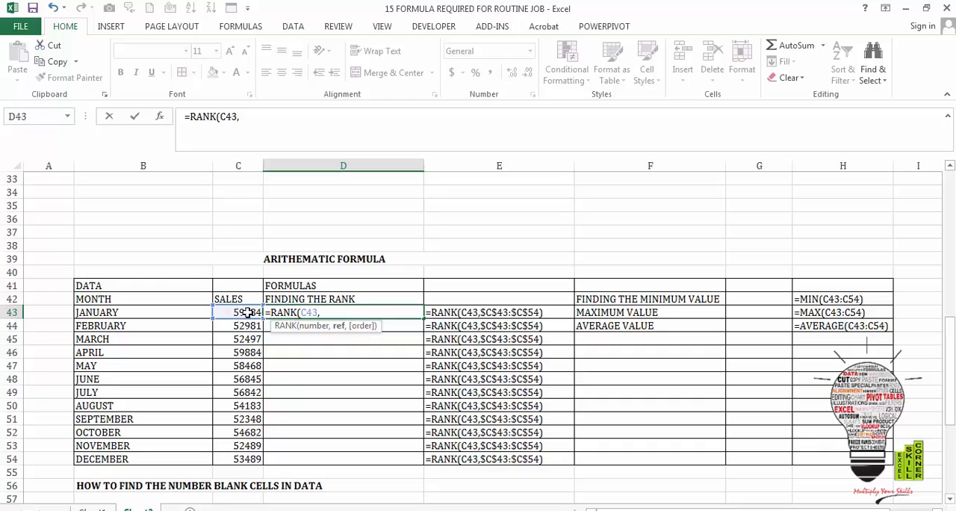
text(,)
drag(247, 312, 250, 452)
key(F4)
text())
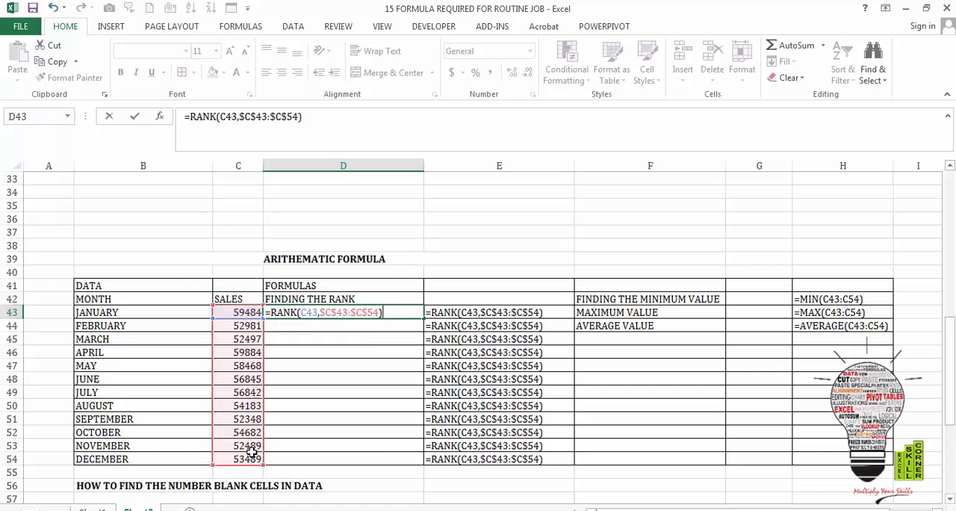
key(Return)
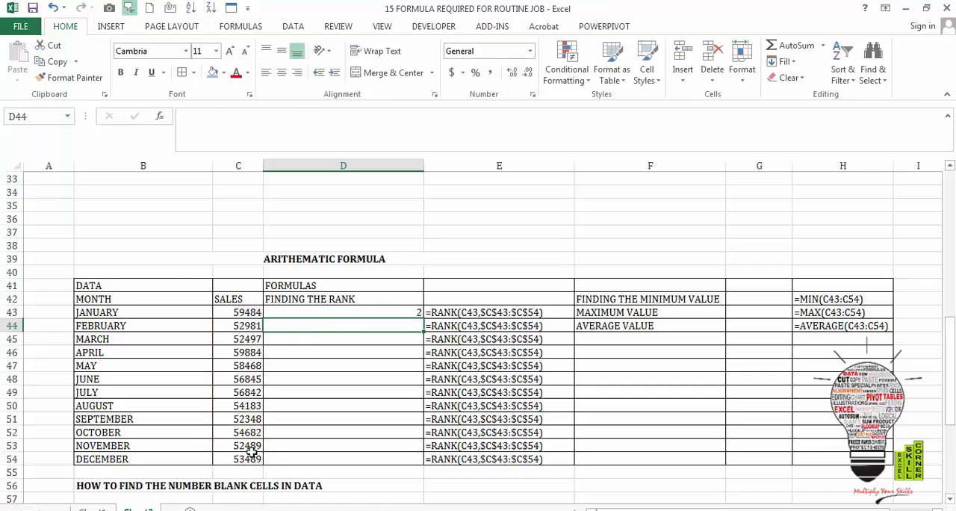
- Fill the RANK formula from D43 down to D54 so every month is ranked
key(Up)
key(shift+Down)
key(shift+Down)
key(shift+Down)
key(shift+Down)
key(shift+Down)
key(shift+Down)
key(shift+Down)
key(shift+Down)
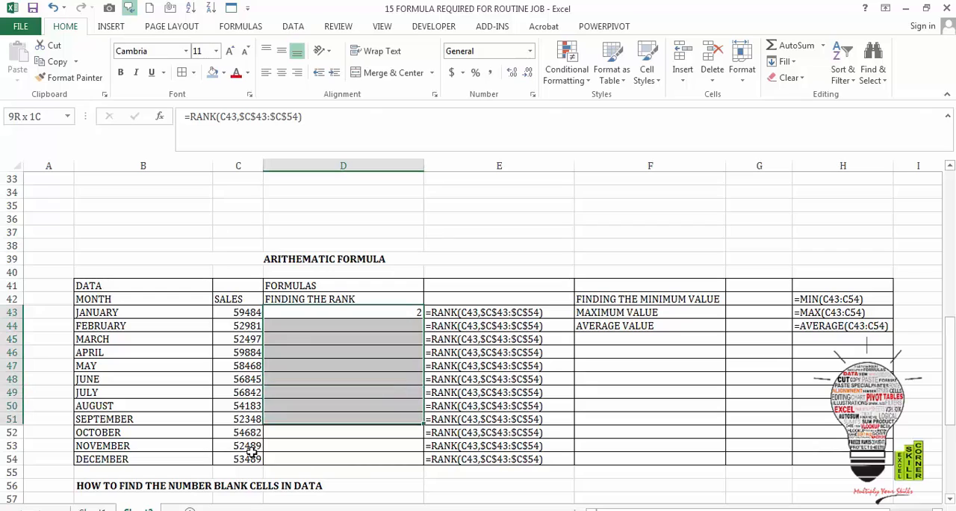
key(shift+Down)
key(shift+Down)
key(shift+Down)
key(ctrl+d)
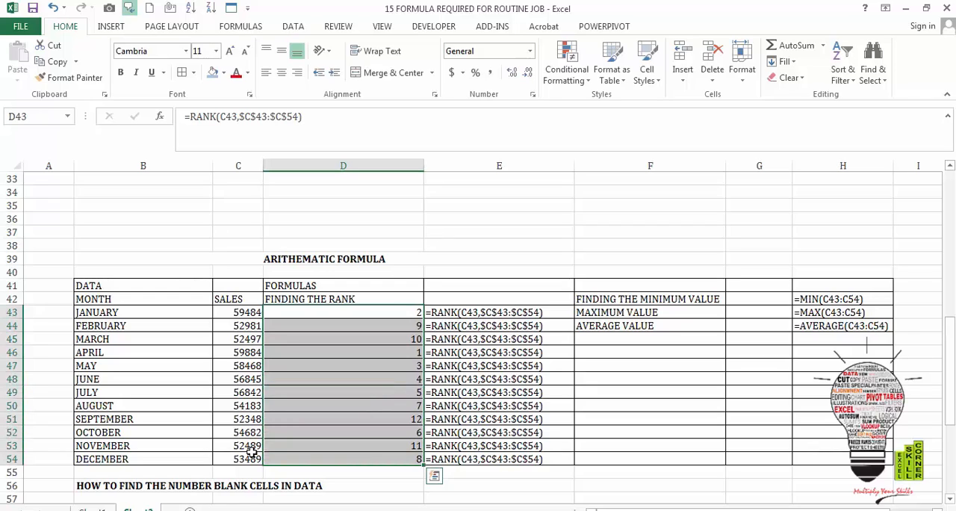
- Check the ranks in column D against the sales figures, such as those for April, June and September
key(Down)
key(Down)
key(Down)
key(Left)
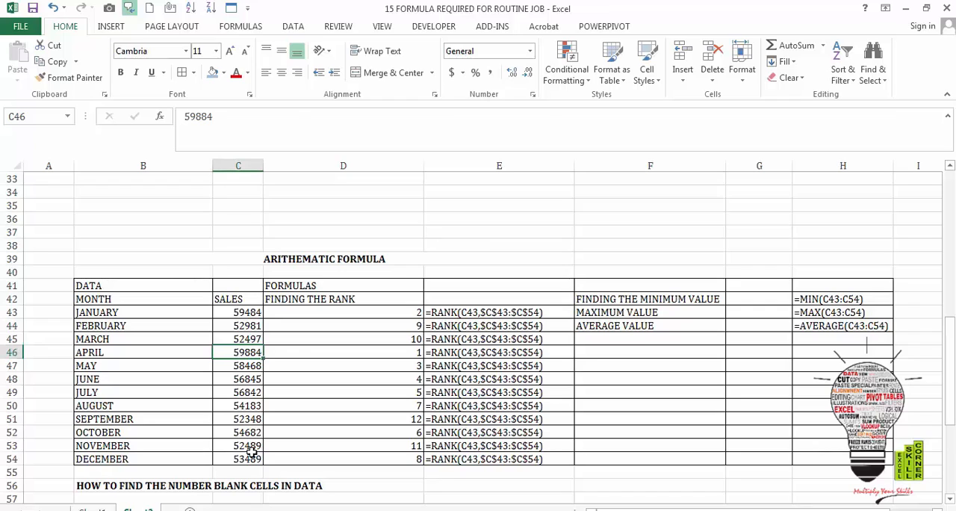
key(Right)
key(Down)
key(Down)
key(Down)
key(Down)
key(Down)
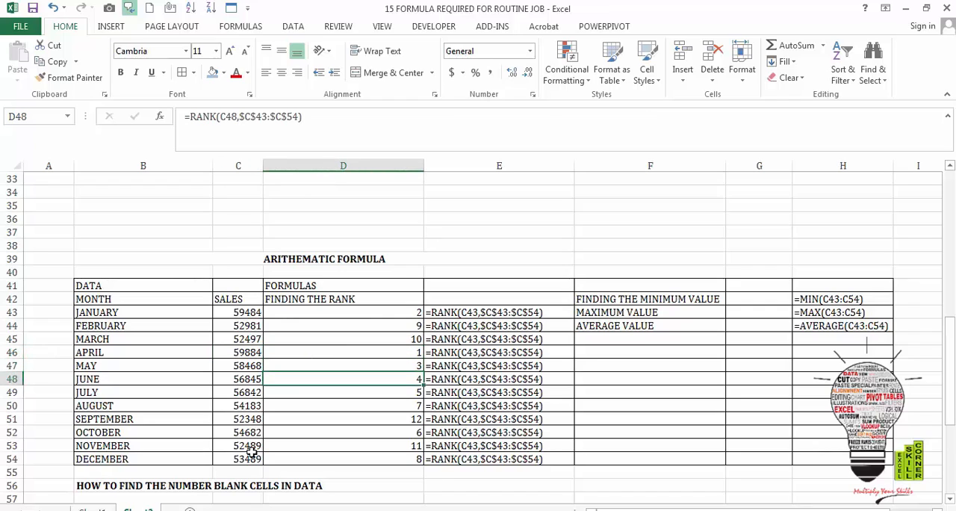
key(Down)
key(Up)
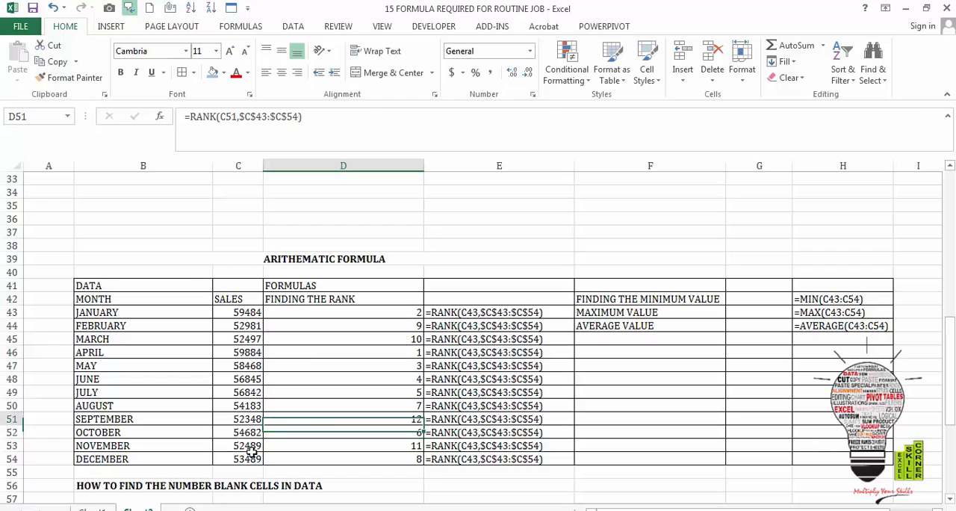
- Enter =MIN(C43:C54) in cell G42 to find the minimum sales value
key(Right)
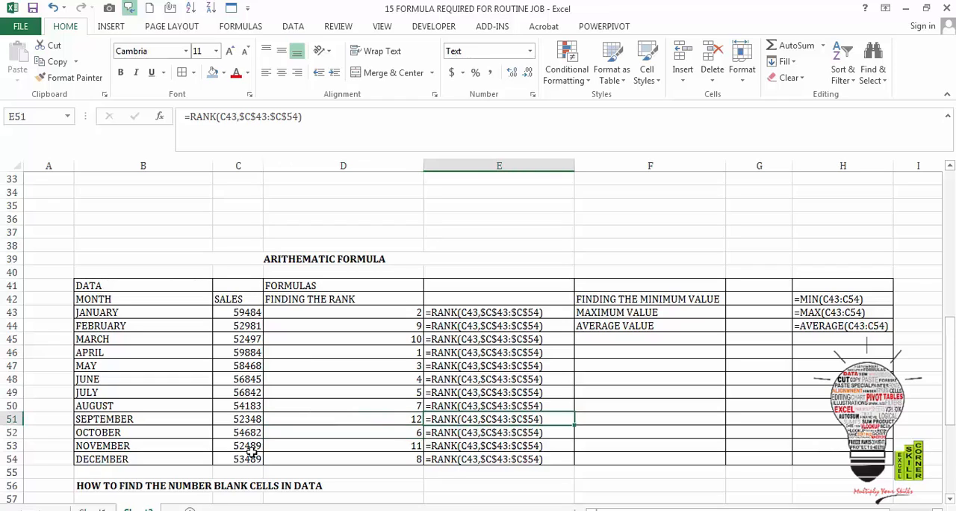
key(Right)
key(Up)
key(Up)
key(Up)
key(Up)
key(Up)
key(Up)
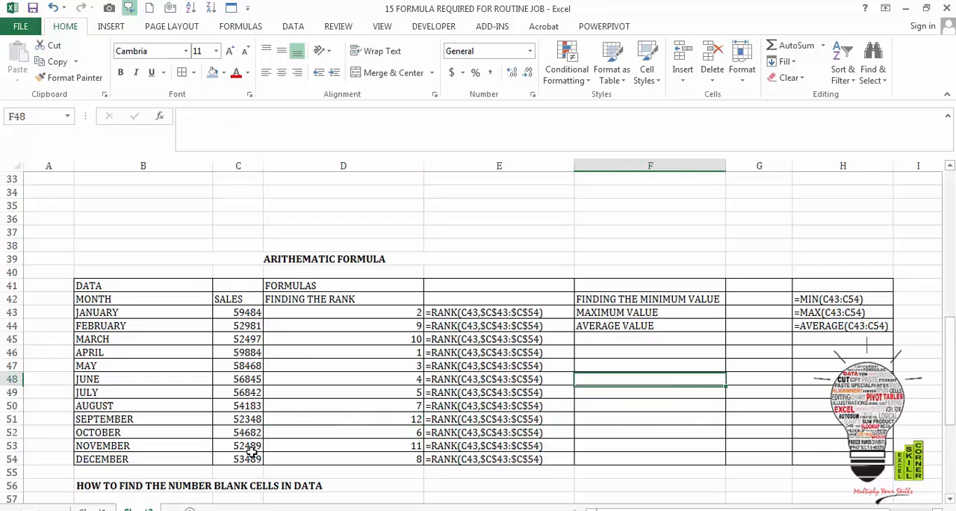
key(Right)
key(Up)
key(Up)
key(Up)
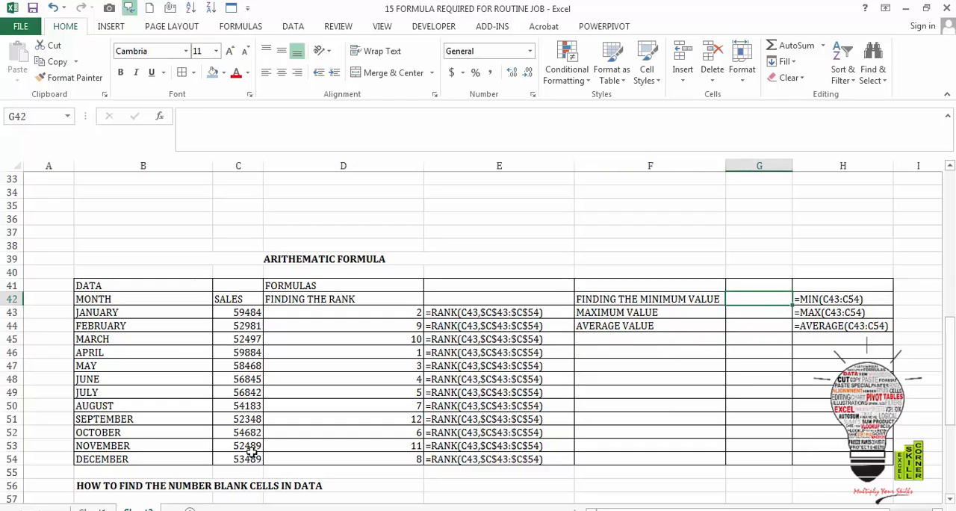
text(=MIN)
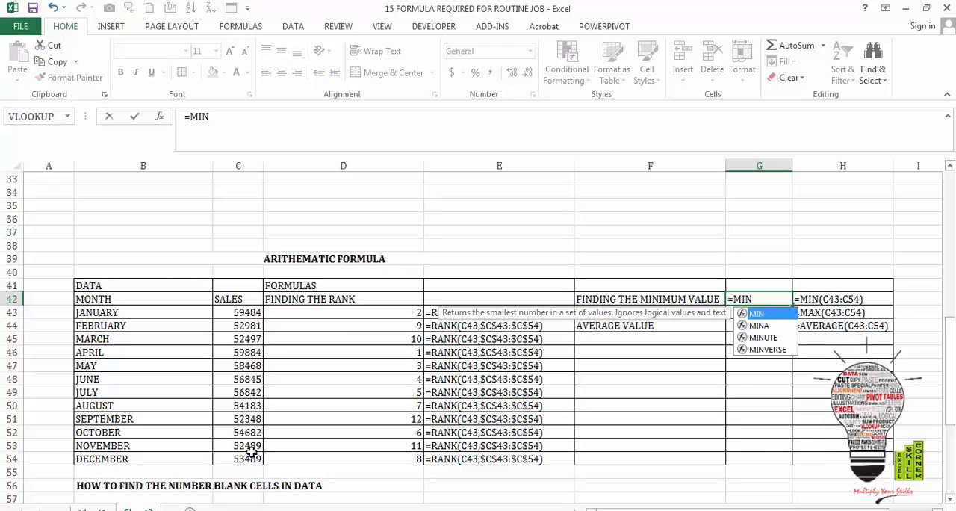
text(()
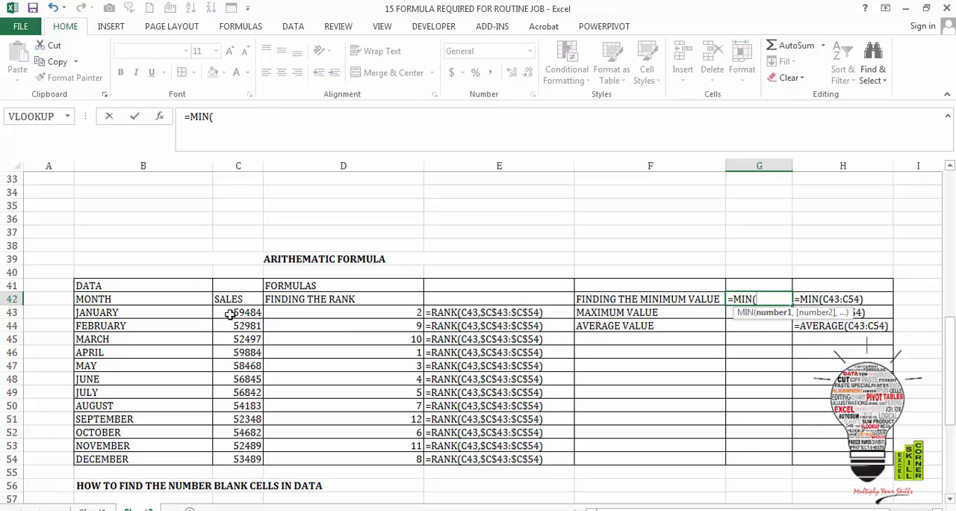
drag(230, 314, 236, 456)
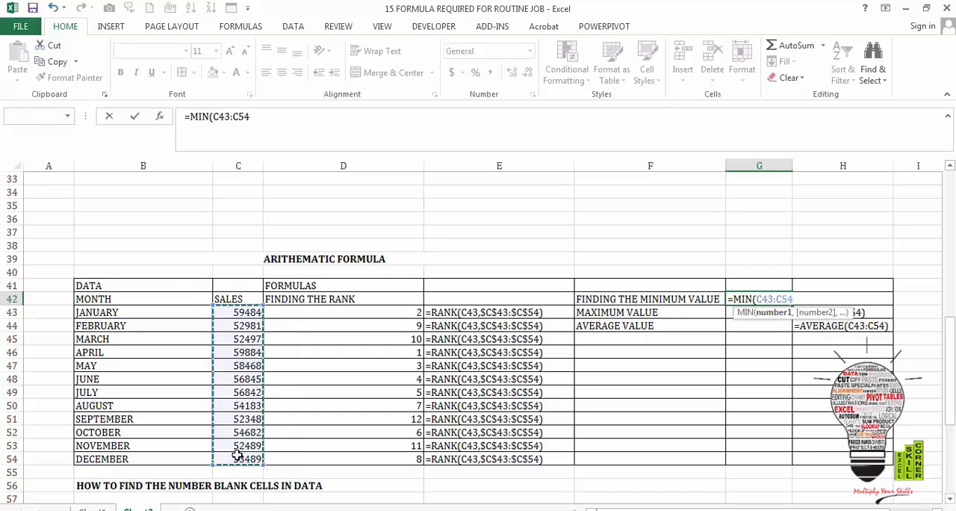
text())
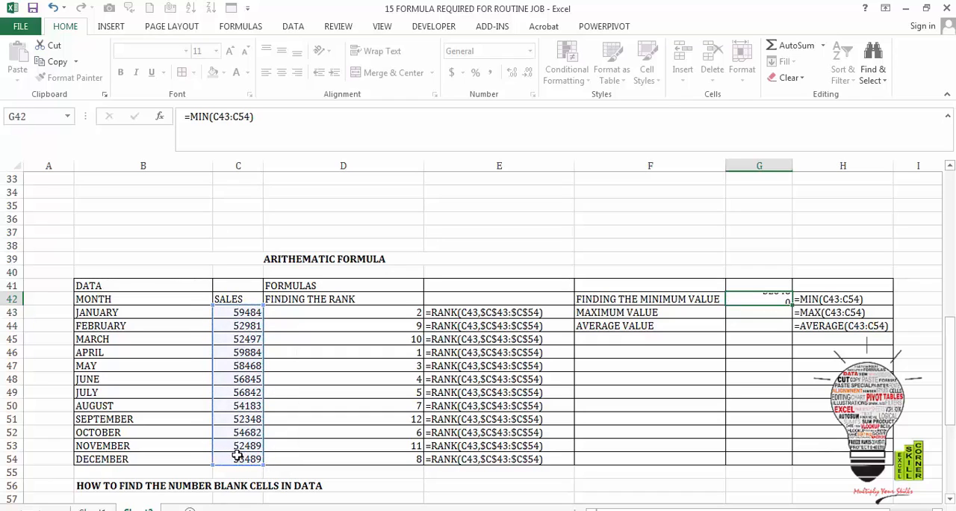
key(Return)
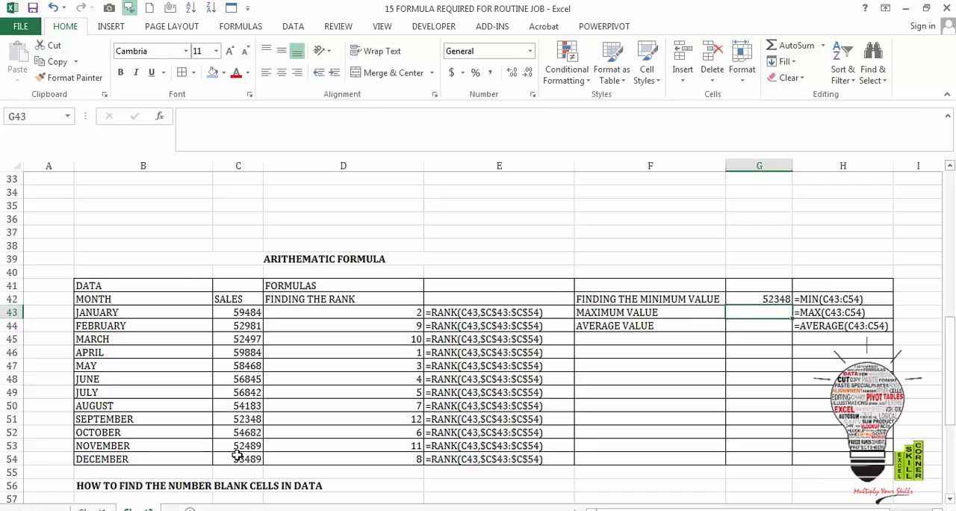
- Enter =MAX(C43:C54) in cell G43 to find the maximum sales value
text(=MAX)
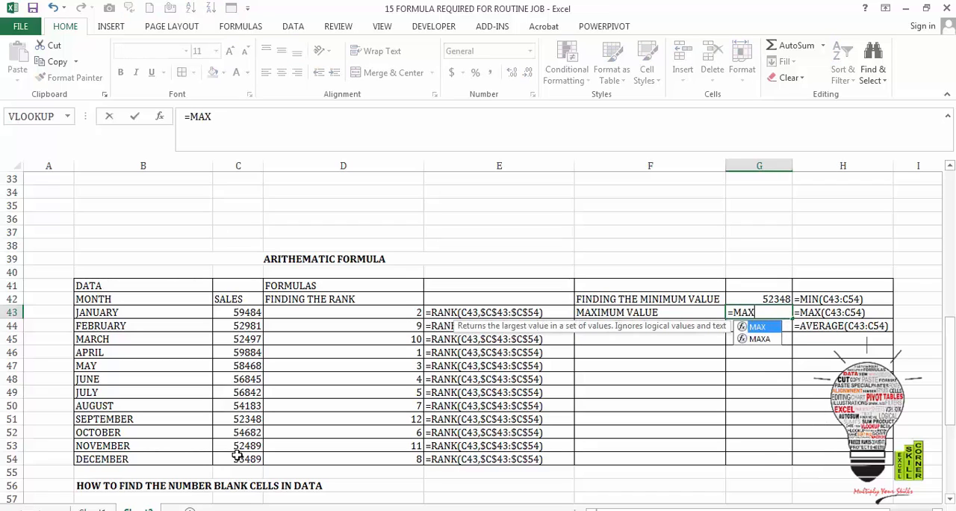
text(()
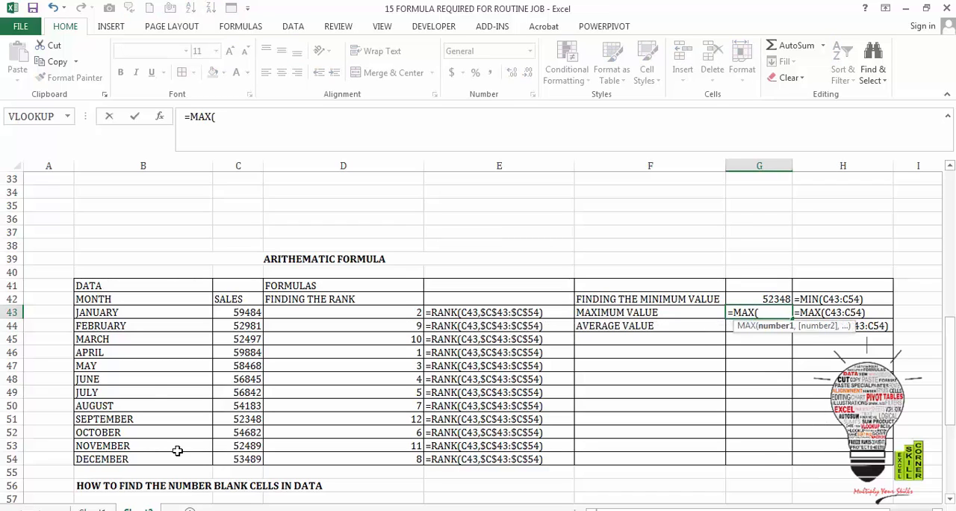
drag(235, 315, 254, 457)
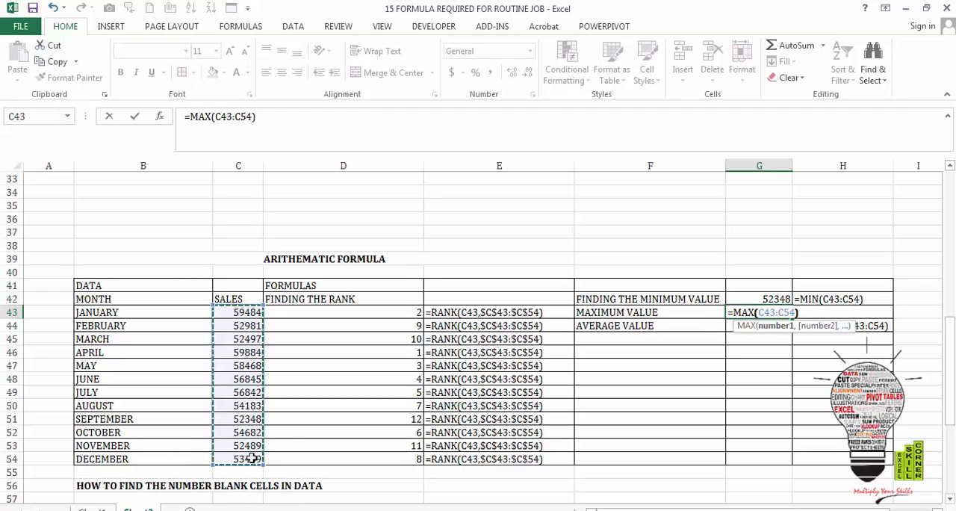
key(Return)
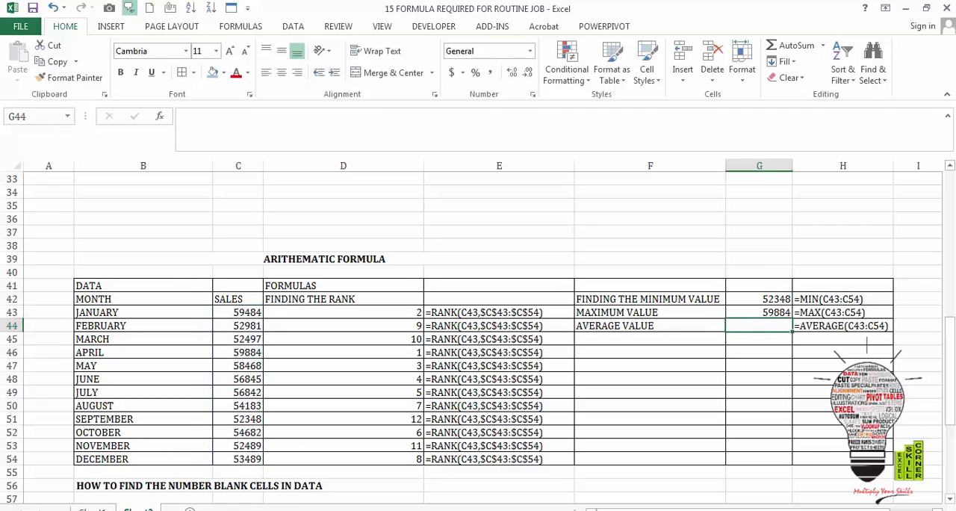
- Compare the minimum and maximum results with the ranks, and enter =AVERAGE(C43:C54) in cell G44 for the average sales value
click(368, 348)
click(729, 315)
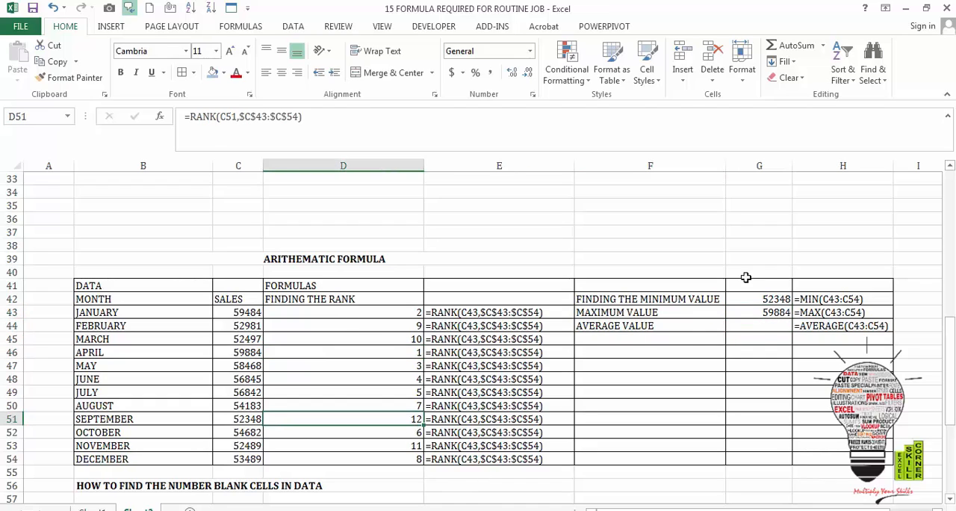
click(774, 300)
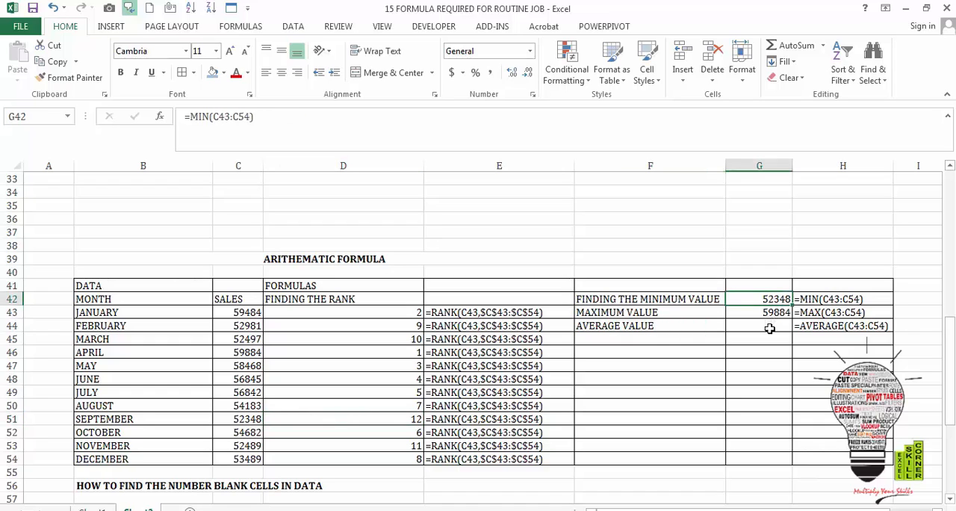
click(769, 328)
text(=AV)
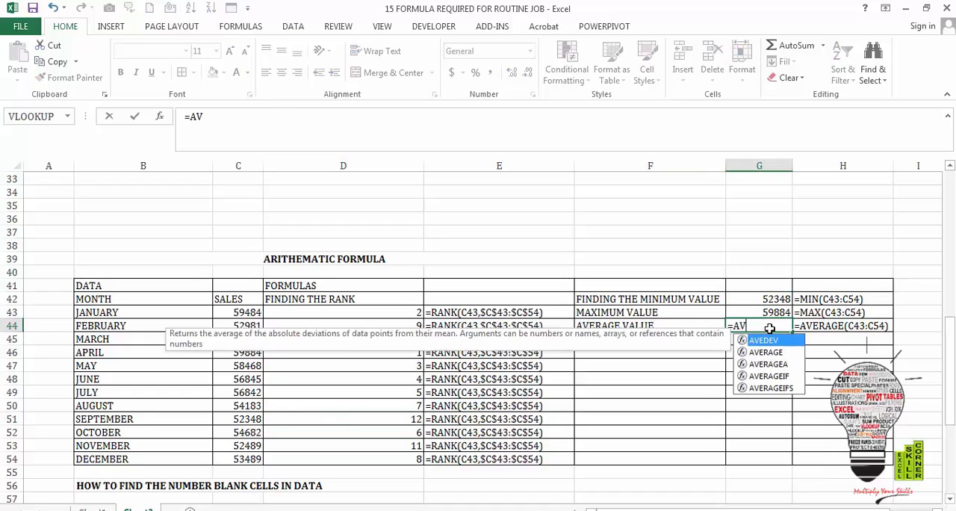
text(ERAGE()
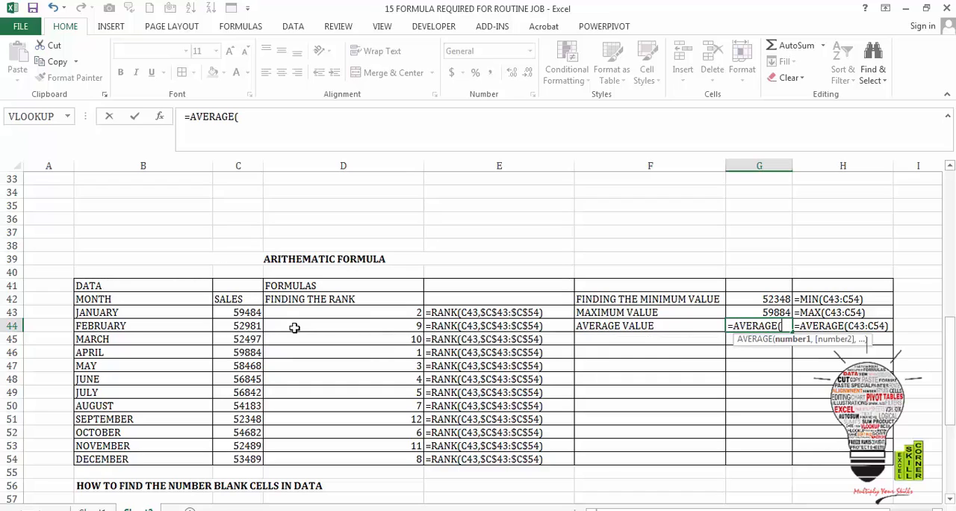
drag(250, 312, 259, 454)
text())
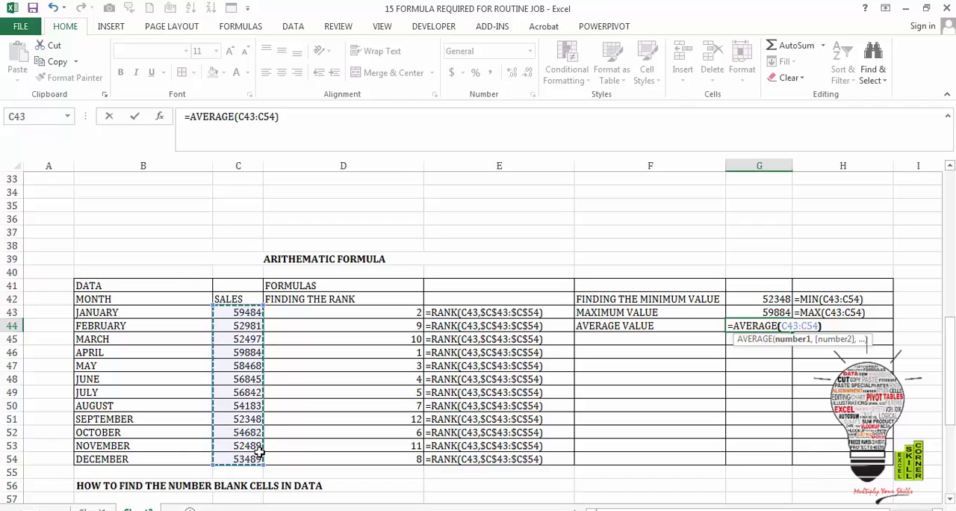
key(Return)
key(Up)
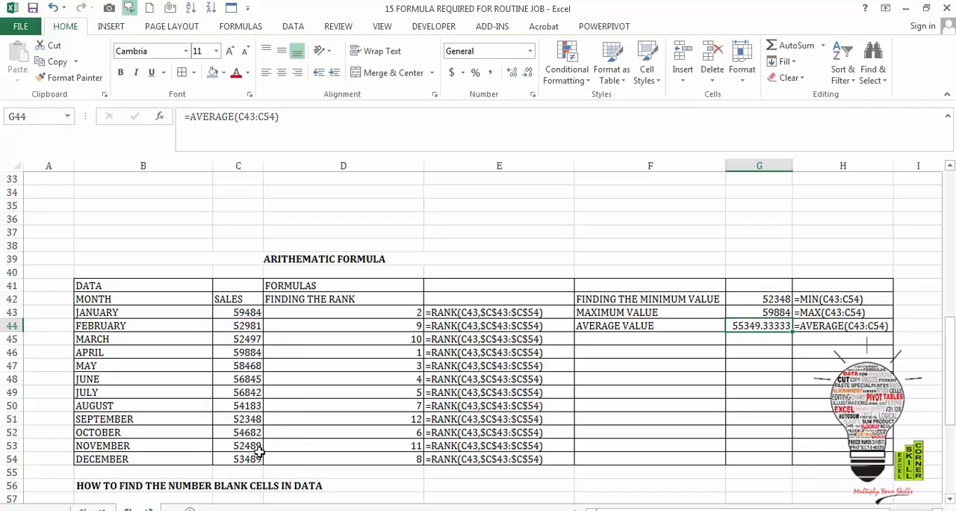
- Go to the blank-cell counting section and examine its monthly sales data down to December in row 71
key(Down)
key(Down)
key(Down)
key(Down)
key(Down)
key(Down)
key(Down)
key(Down)
key(Down)
key(Down)
key(Down)
key(Down)
key(Down)
key(Down)
key(Down)
key(Down)
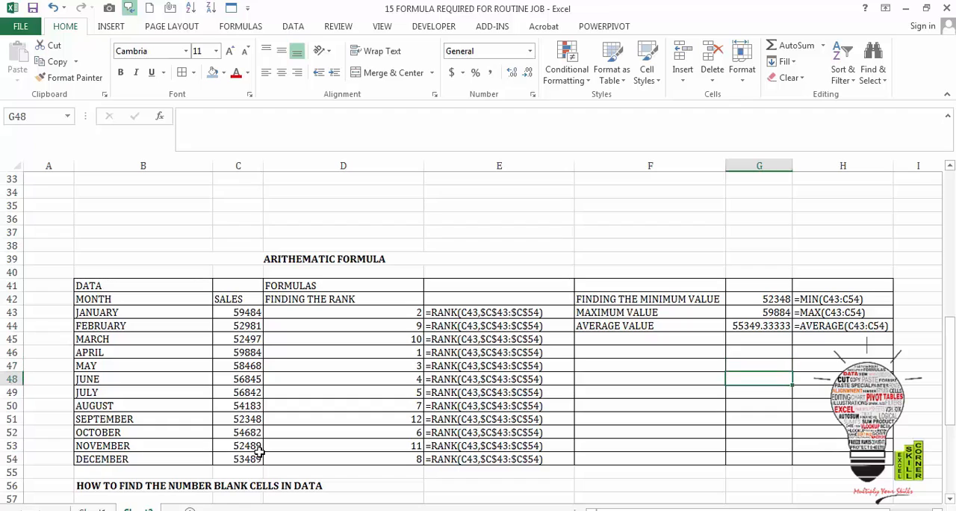
key(Down)
key(Down)
key(Down)
key(Down)
key(Down)
key(Down)
key(Left)
key(Left)
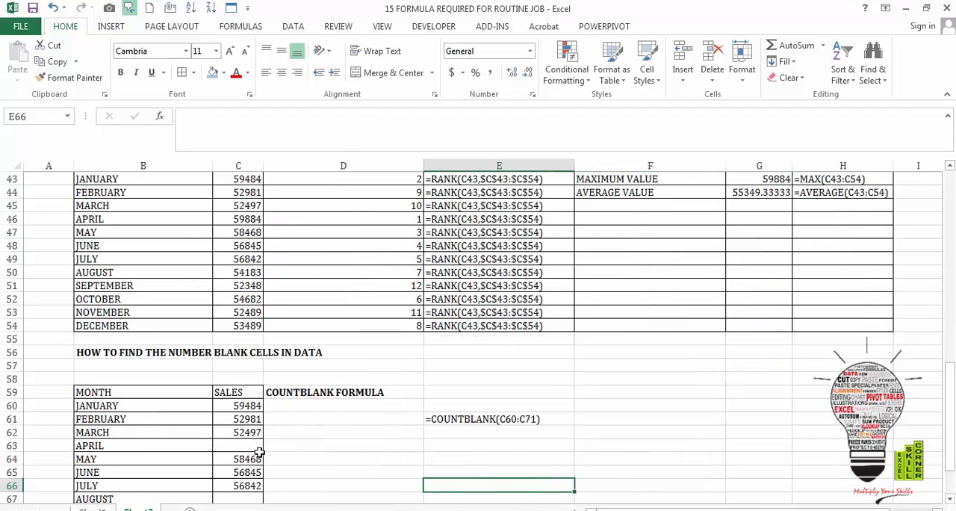
key(Left)
key(Left)
key(Down)
key(Down)
key(Down)
key(Down)
key(Down)
key(Down)
key(Down)
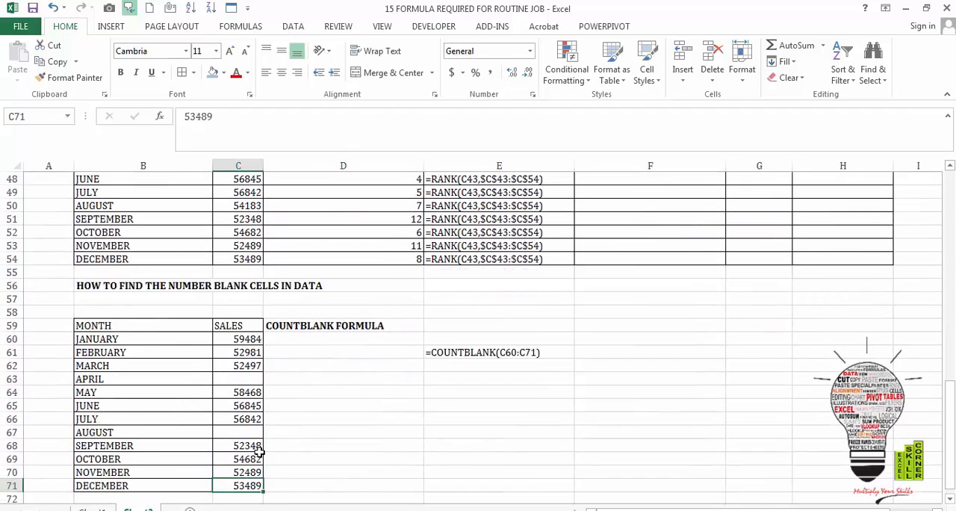
- Enter =COUNTBLANK(C60:C71) in cell D61 to count the blank sales cells
key(Up)
key(Up)
key(Up)
key(Up)
key(Up)
key(Up)
key(Up)
key(Up)
key(Up)
key(Up)
key(Up)
key(Up)
key(Up)
key(Up)
key(Up)
key(Right)
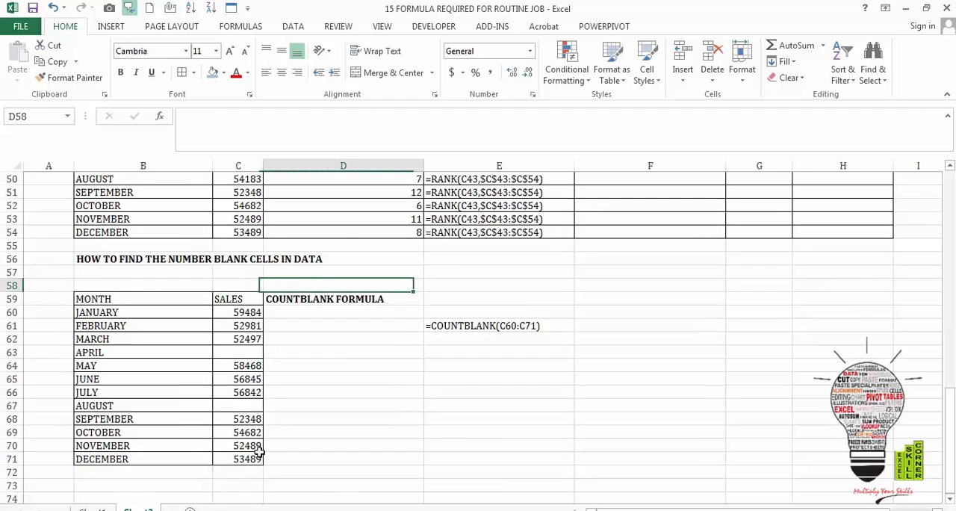
key(Up)
key(Down)
key(Down)
key(Down)
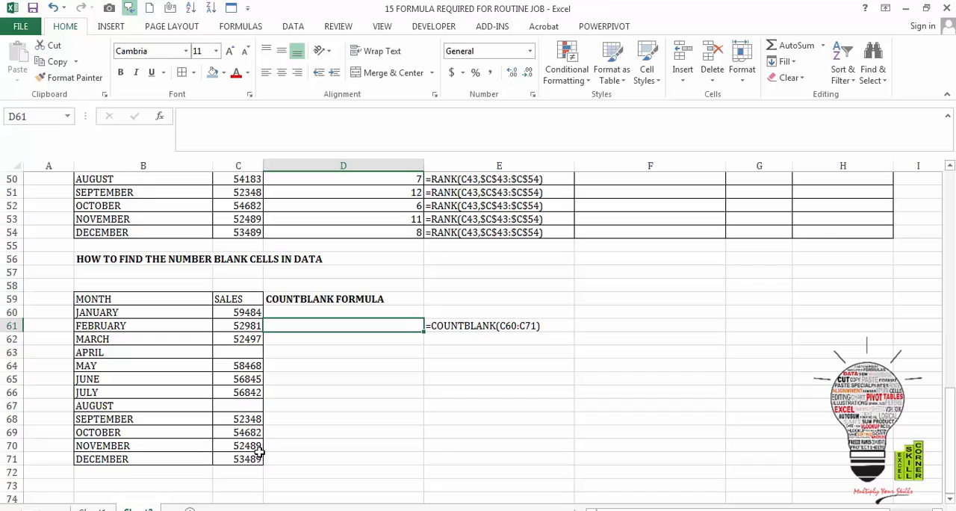
text(=COU)
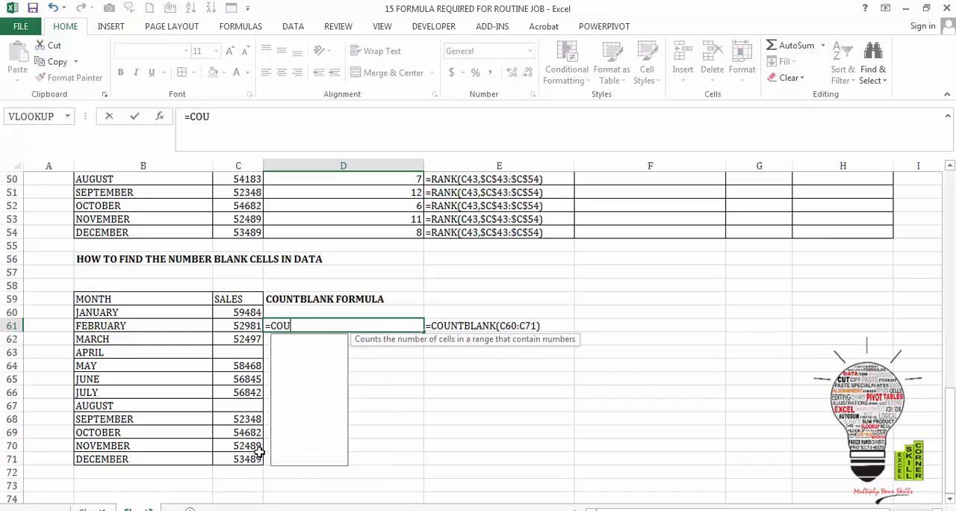
text(NTBLAN)
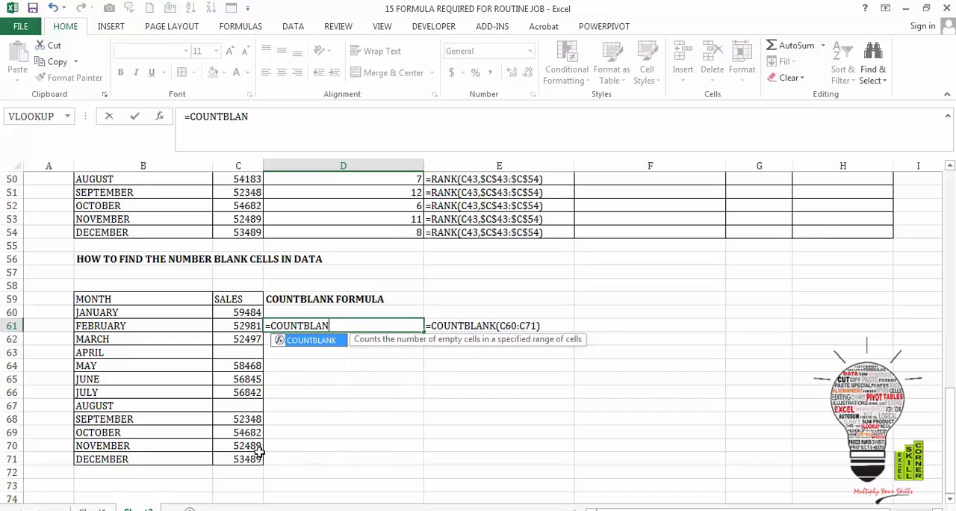
text(K()
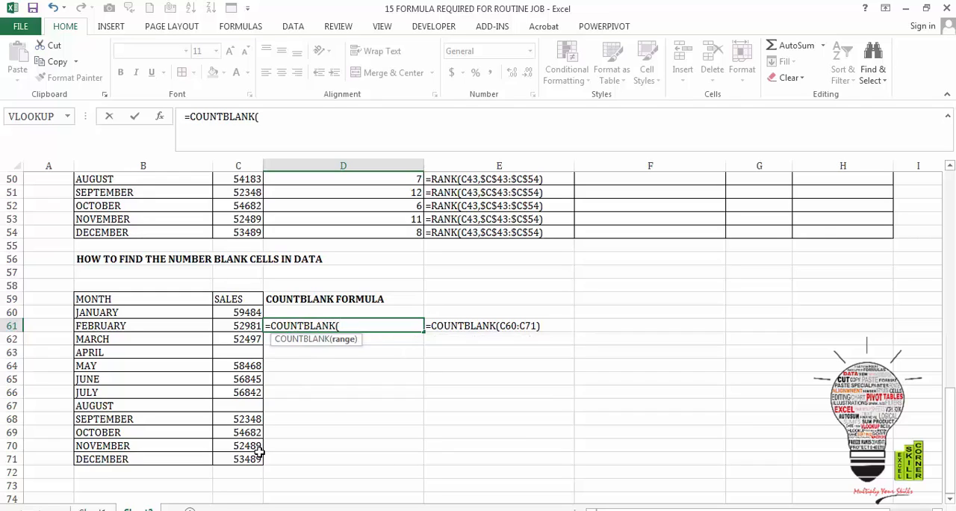
drag(252, 312, 256, 458)
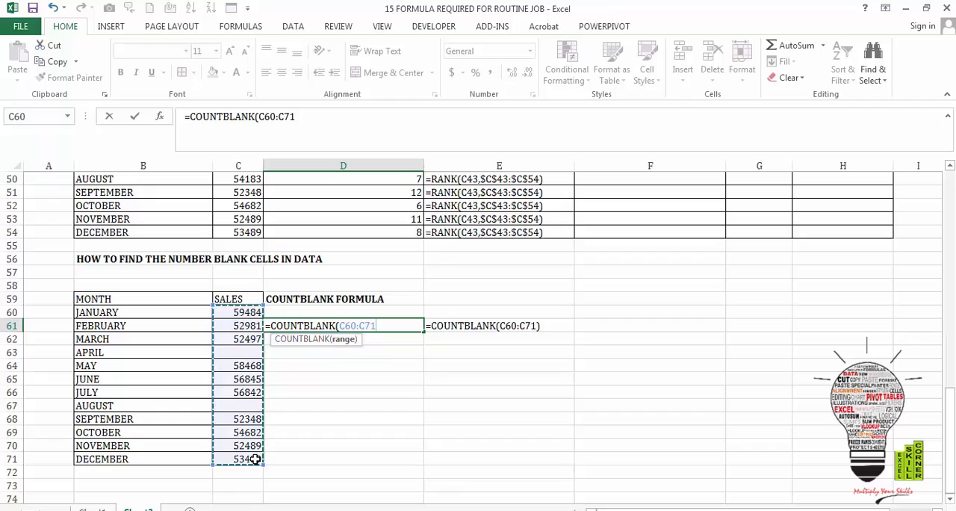
key(Return)
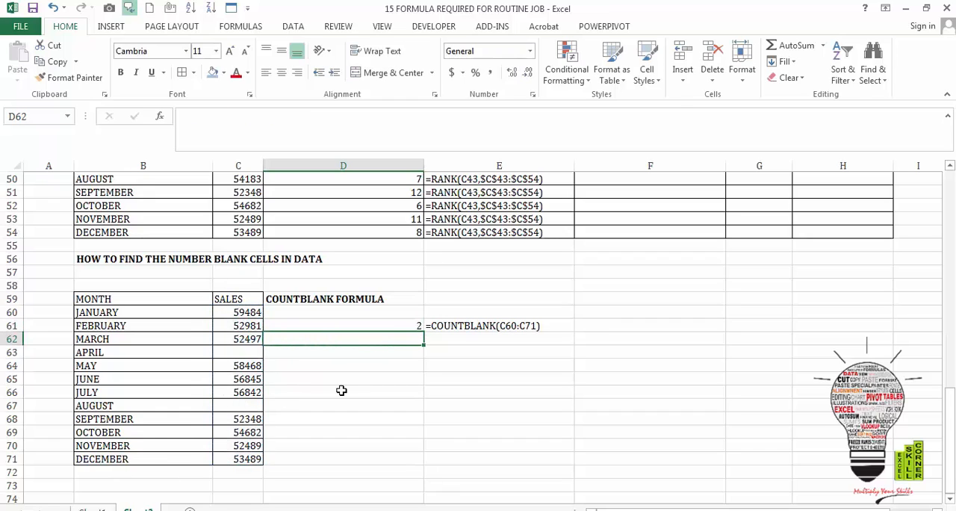
- Clear the March sales value in cell C62 to test the blank-cell count in D61
click(391, 323)
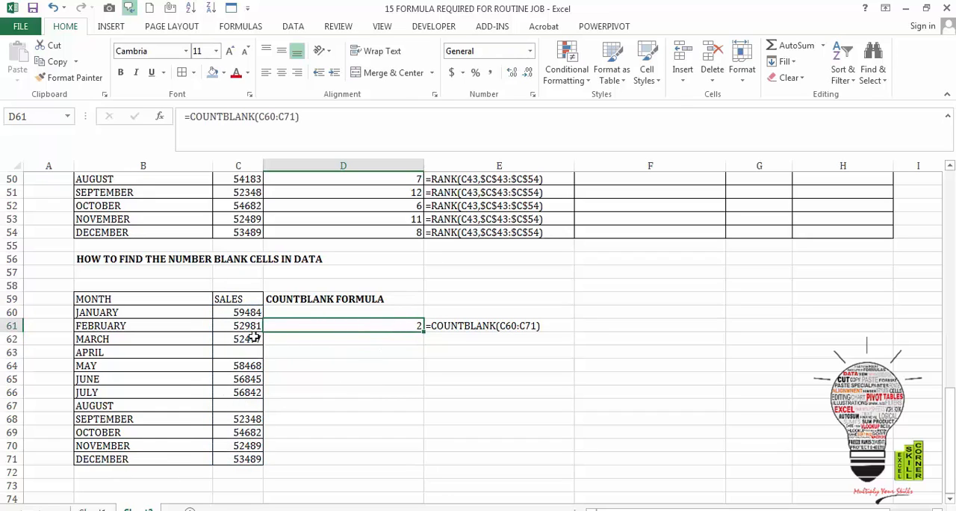
click(254, 337)
key(Delete)
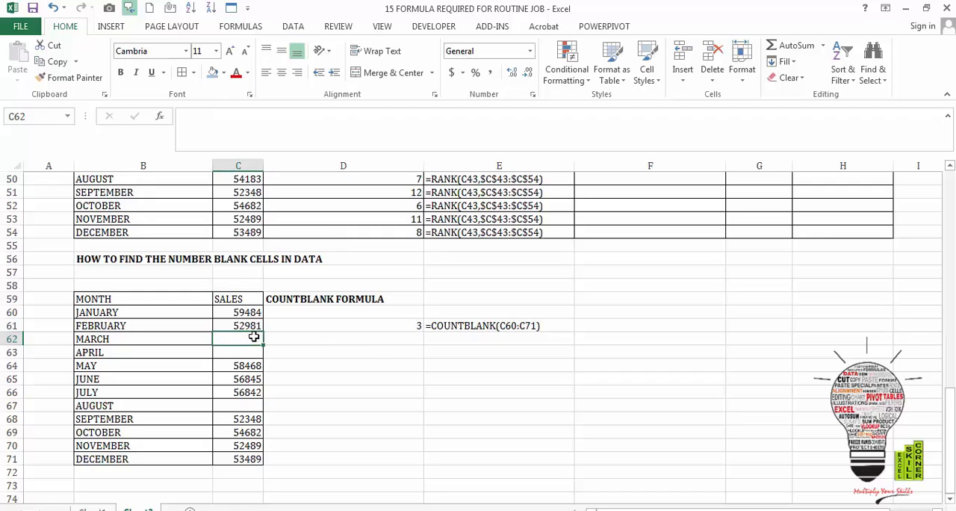
- Enter 562 as the March sales in C62 and 255 as the April sales in C63
text(562)
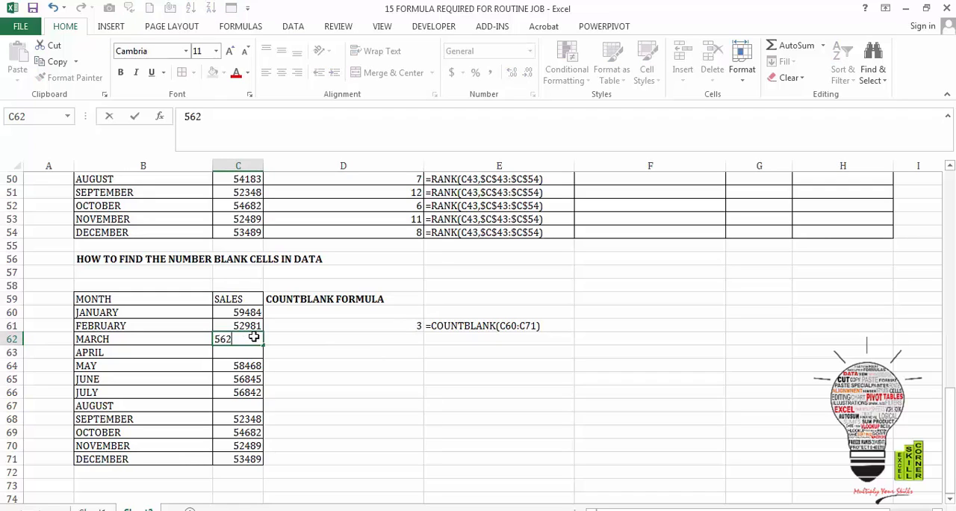
key(Return)
text(255)
key(Return)
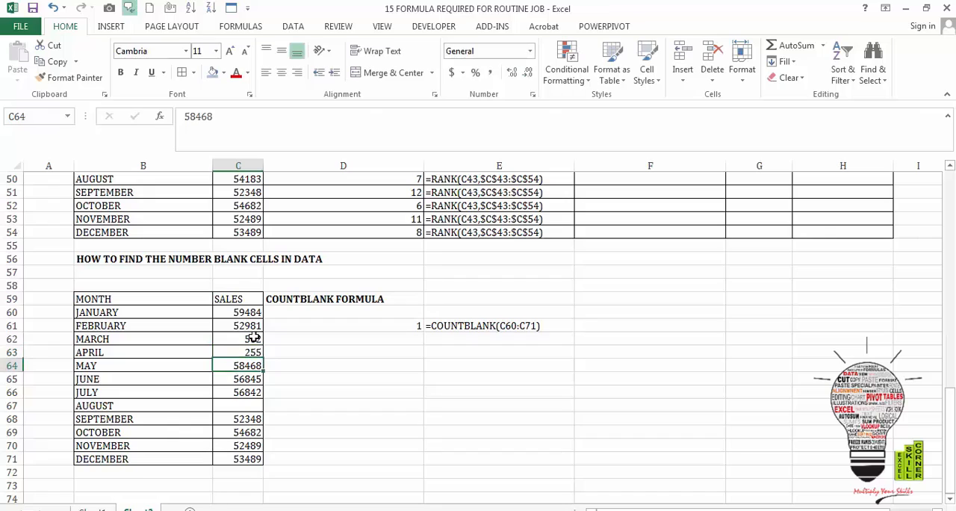
- Clear the April sales value in cell C63 to test the blank-cell count again
click(248, 348)
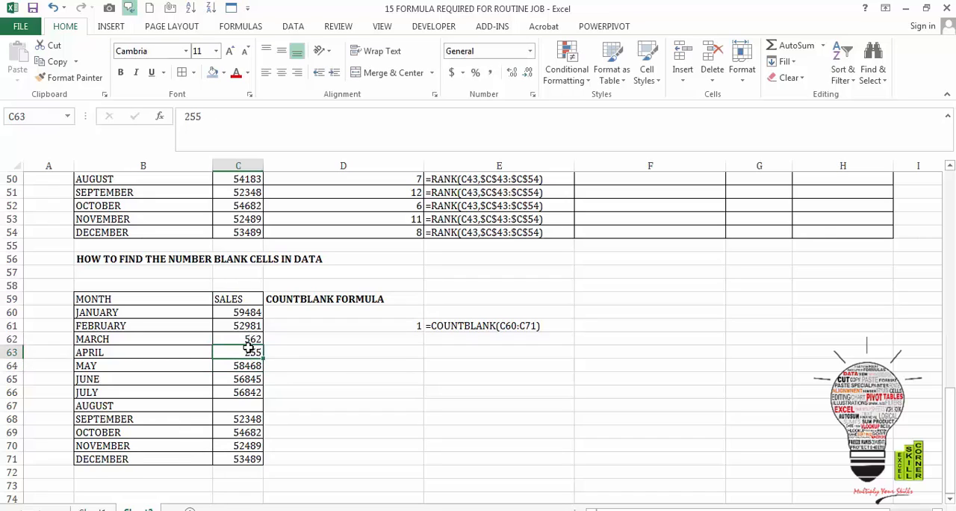
key(Delete)
key(Down)
key(Down)
key(Down)
key(Down)
key(Down)
key(Down)
key(Left)
key(Up)
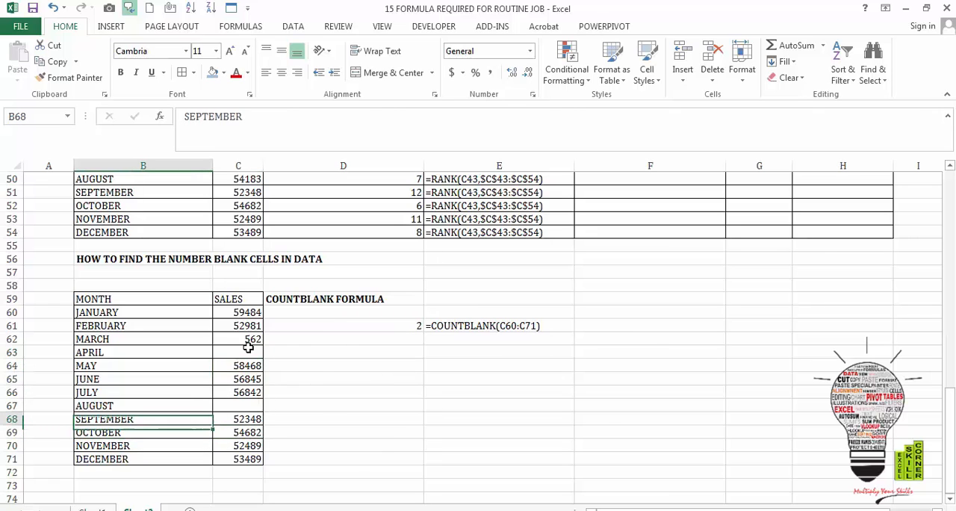
- Return to the beginning of the sheet, reviewing the completed arithmetic, condition, date and text formula sections on the way
key(Up)
key(Up)
key(Up)
key(Up)
key(Up)
key(Up)
key(Up)
key(Up)
key(Up)
key(Up)
key(Up)
key(Up)
key(Up)
key(Up)
key(Up)
key(Up)
key(Up)
key(Up)
key(Up)
key(Up)
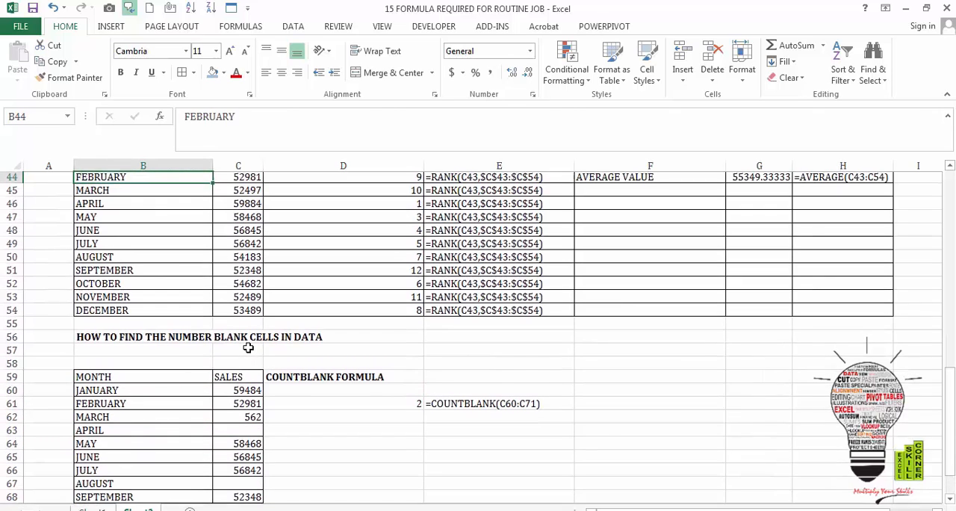
key(Up)
key(Up)
key(Up)
key(Up)
key(Up)
key(Up)
key(Up)
key(Up)
key(Up)
key(Up)
key(Up)
key(Up)
key(Up)
key(Up)
key(Up)
key(Up)
key(Up)
key(Up)
key(Up)
key(Up)
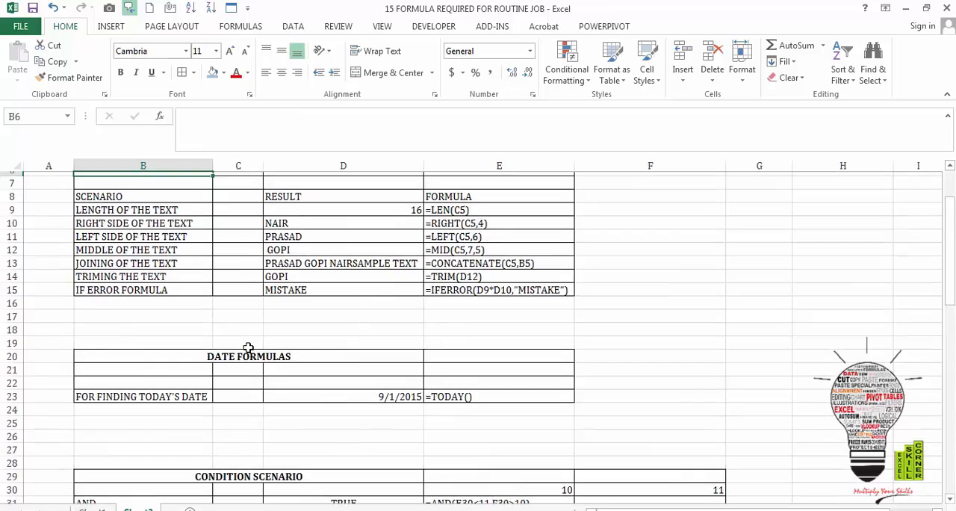
key(Up)
key(Up)
key(Up)
key(Up)
key(Up)
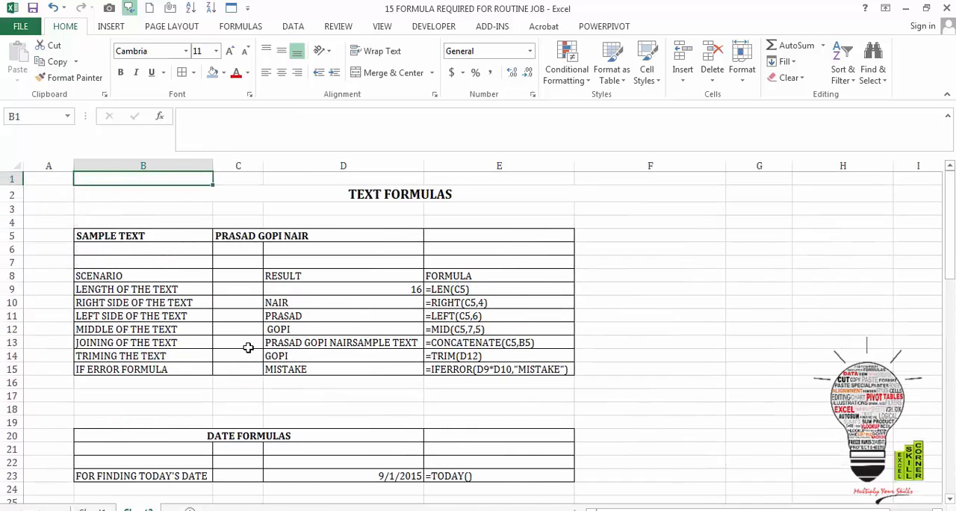